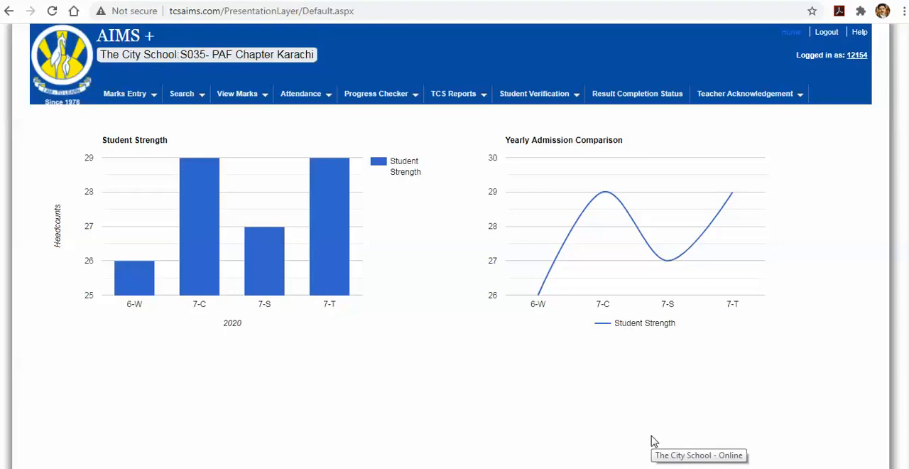
# Open the subject-wise exam/coursework marks entry and load Class 7-S, Mathematics, First Term for all students
pyautogui.moveTo(139, 107)
pyautogui.moveTo(234, 116)
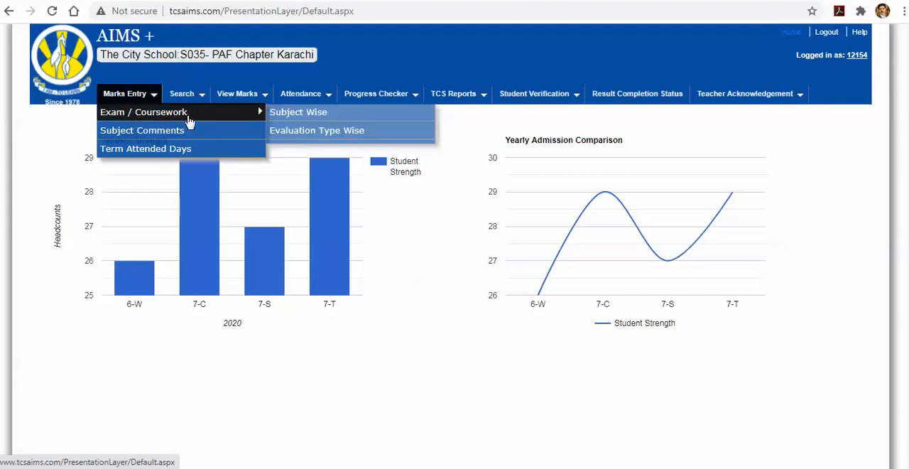
pyautogui.click(302, 116)
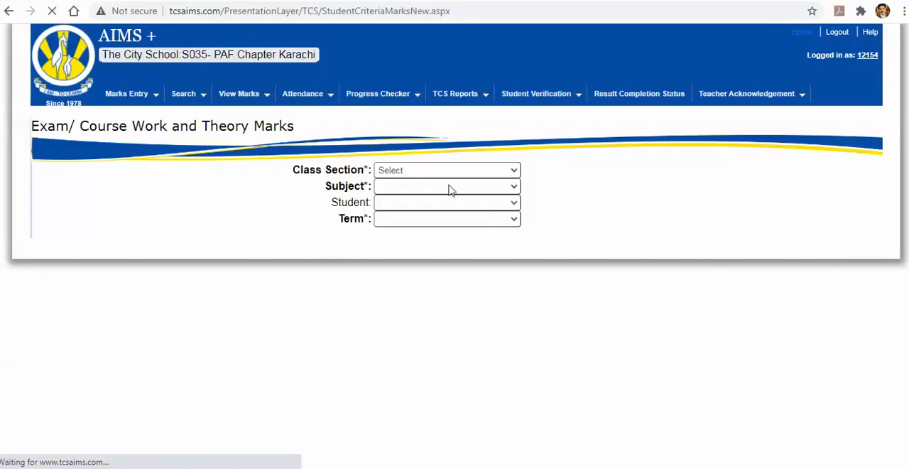
pyautogui.click(436, 172)
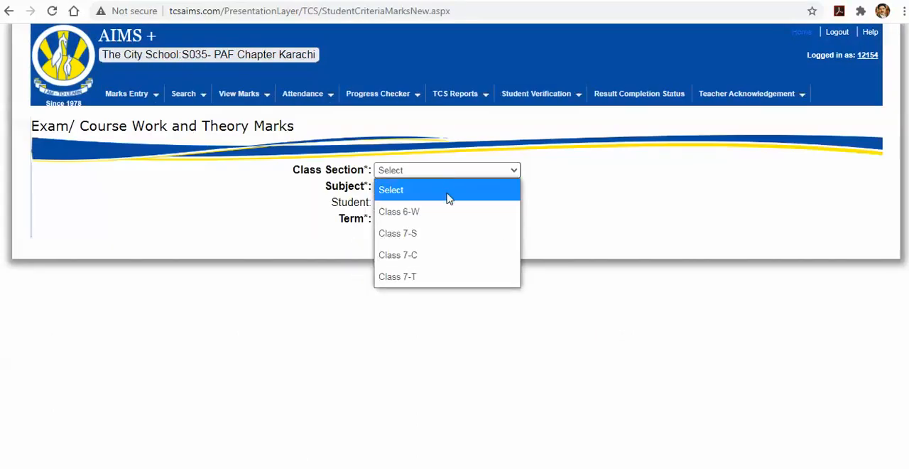
pyautogui.click(440, 233)
pyautogui.click(425, 189)
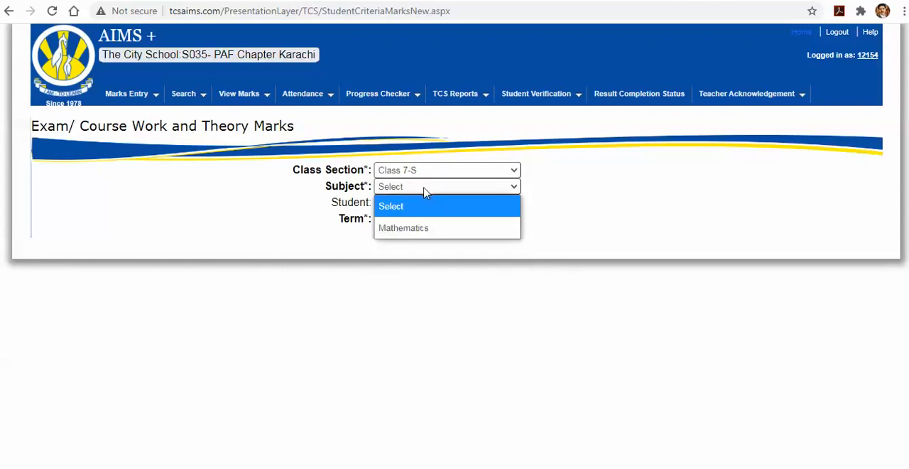
pyautogui.click(434, 229)
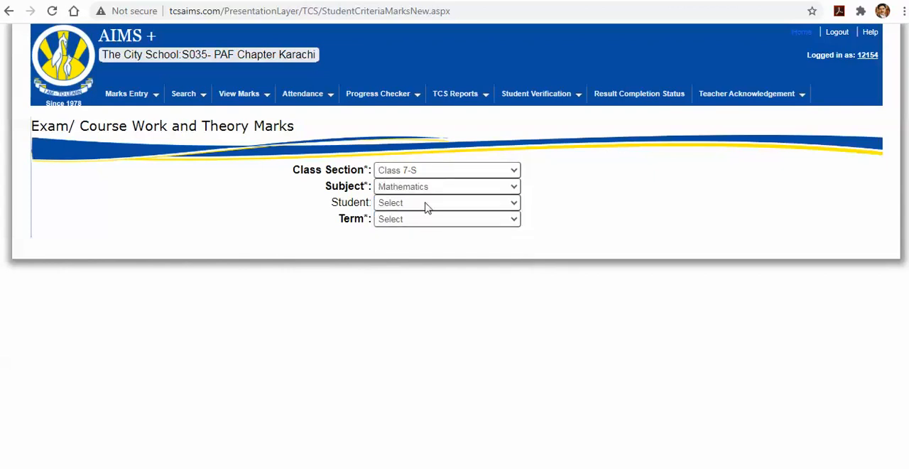
pyautogui.click(428, 205)
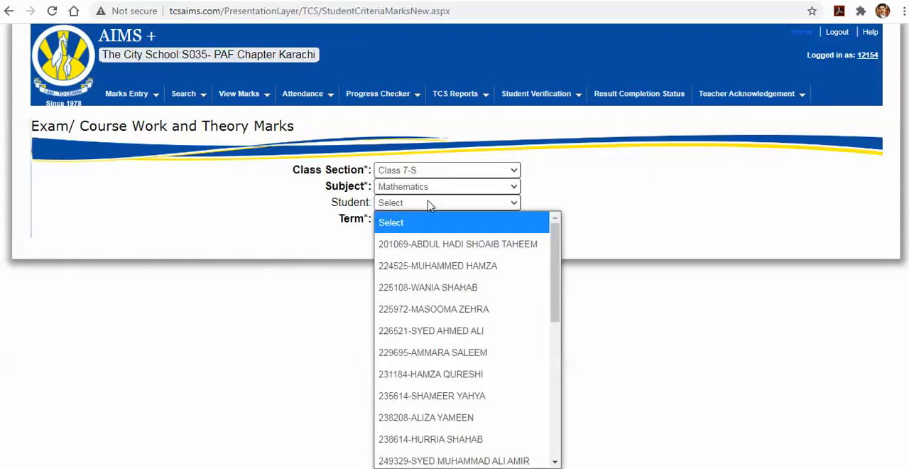
pyautogui.click(428, 205)
pyautogui.click(430, 222)
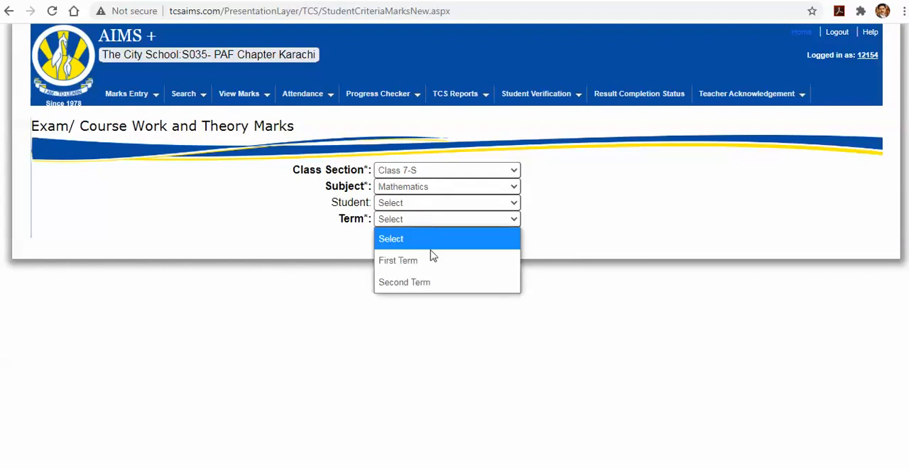
pyautogui.click(433, 258)
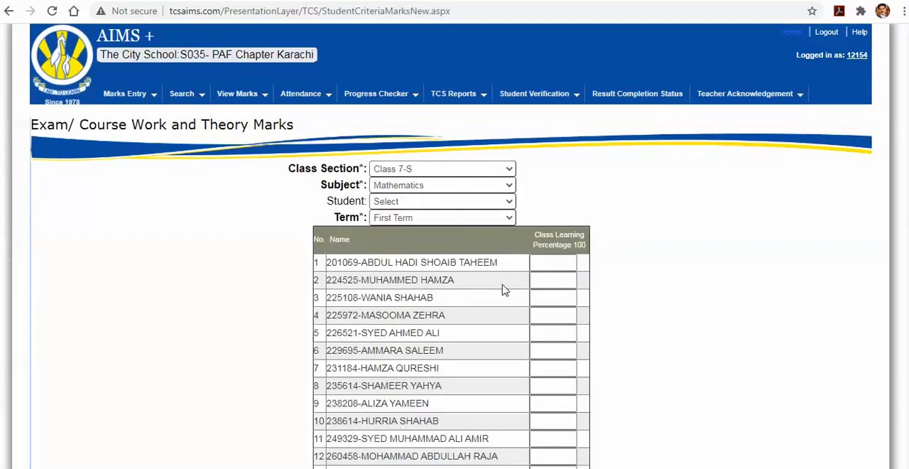
# Enter class learning percentages of 80, 85 and 60 for the first three students in the list
pyautogui.click(548, 264)
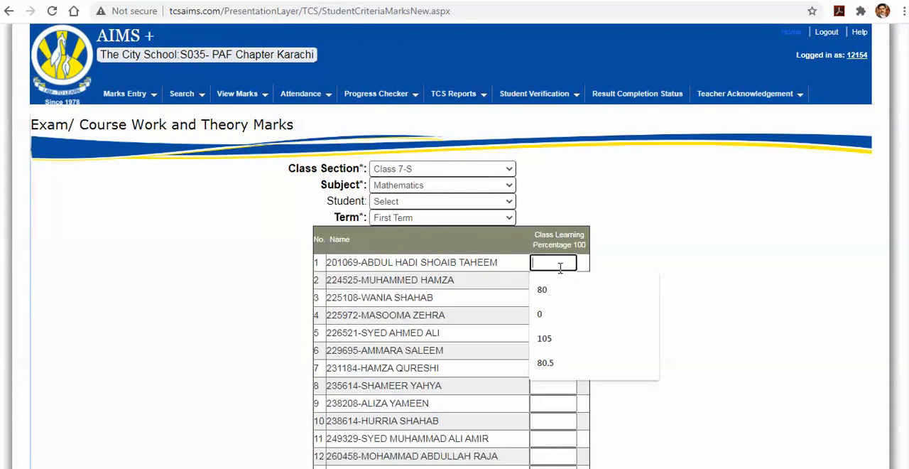
pyautogui.write('80')
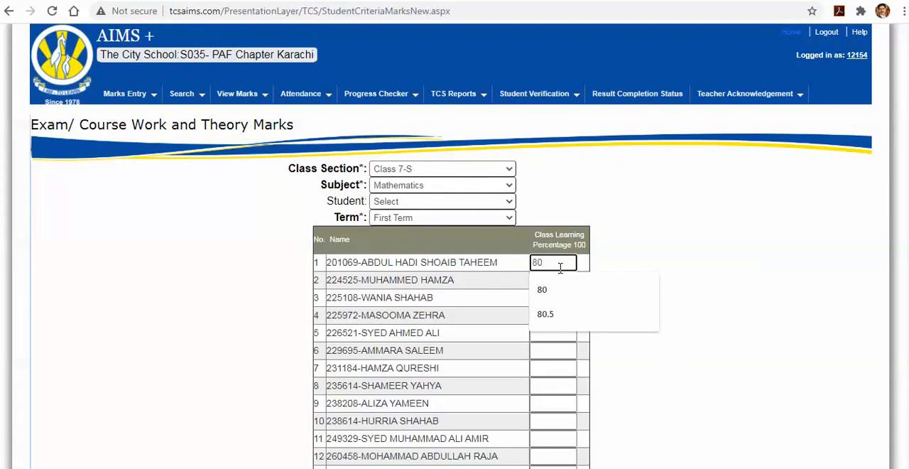
pyautogui.press('Tab')
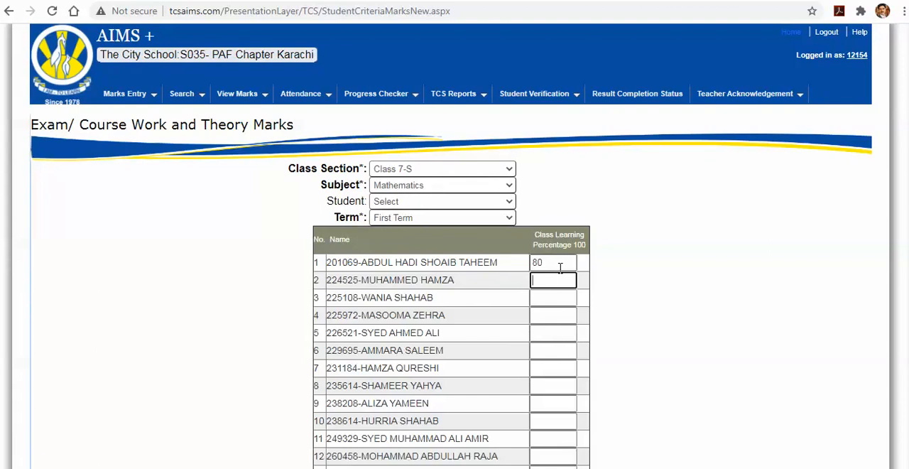
pyautogui.write('85')
pyautogui.press('Tab')
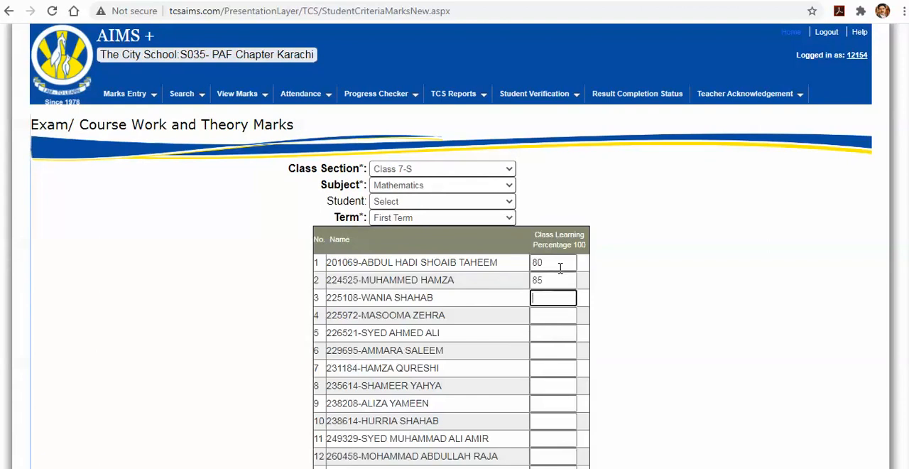
pyautogui.scroll(-5, 560, 267)
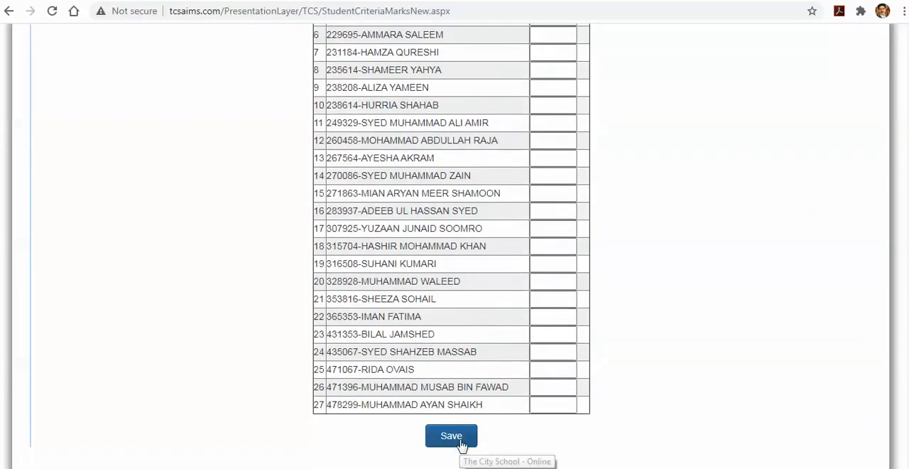
pyautogui.scroll(5, 461, 444)
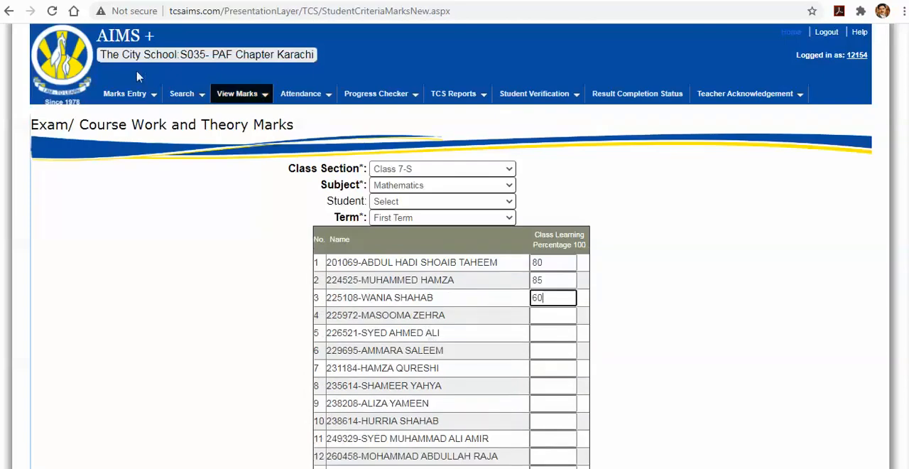
# Open the subject comments entry and load Class 7-S, Mathematics, First Term
pyautogui.moveTo(139, 99)
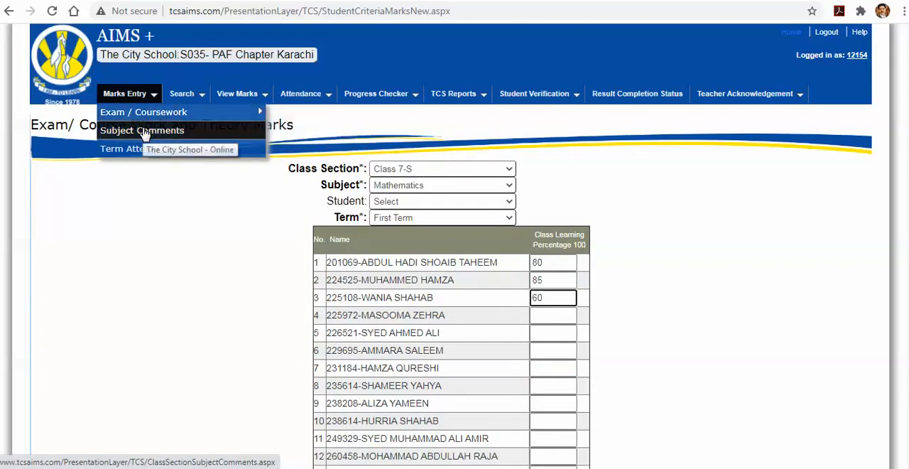
pyautogui.click(144, 135)
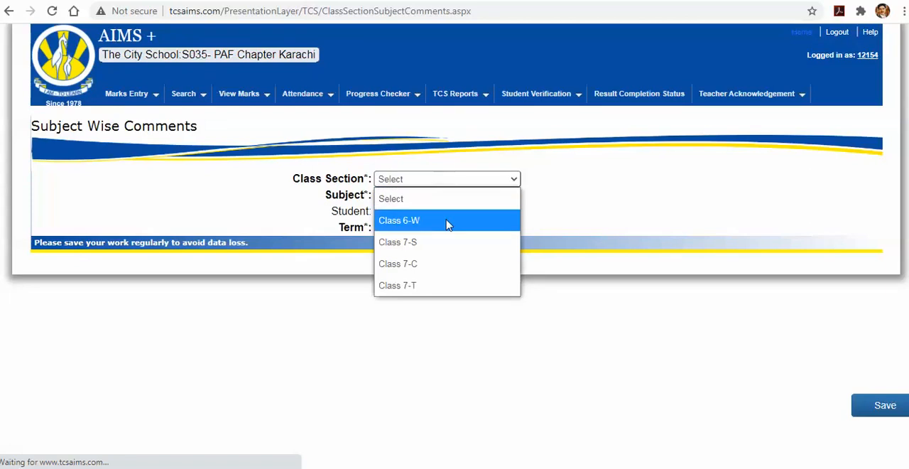
pyautogui.click(433, 239)
pyautogui.click(423, 197)
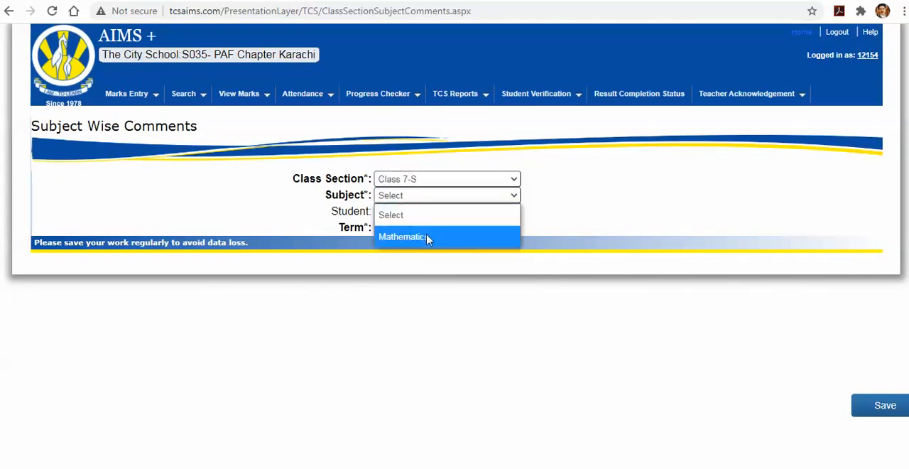
pyautogui.click(426, 238)
pyautogui.click(425, 229)
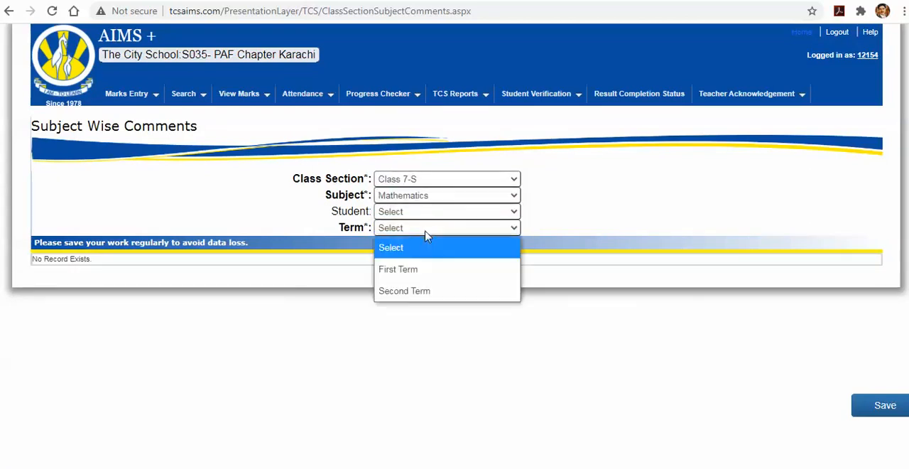
pyautogui.click(435, 269)
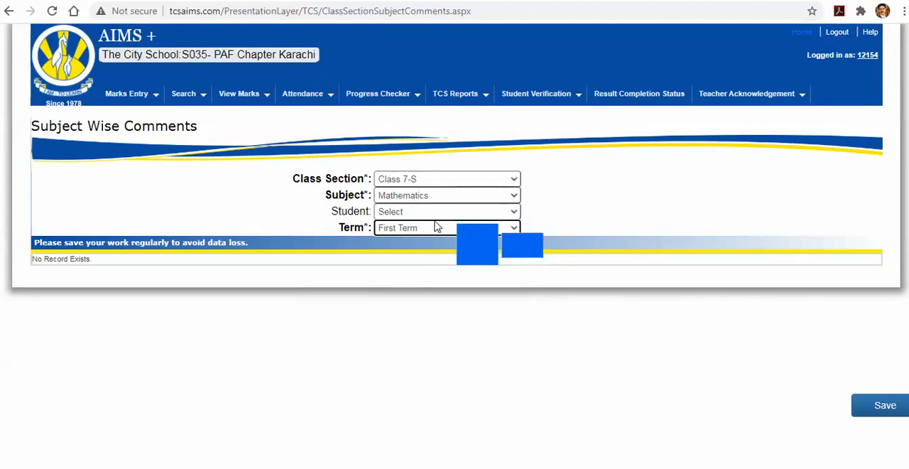
# Set the first student's praise comments to "command over multiplication and division of fractions" and "command over mental math"
pyautogui.click(337, 304)
pyautogui.click(351, 171)
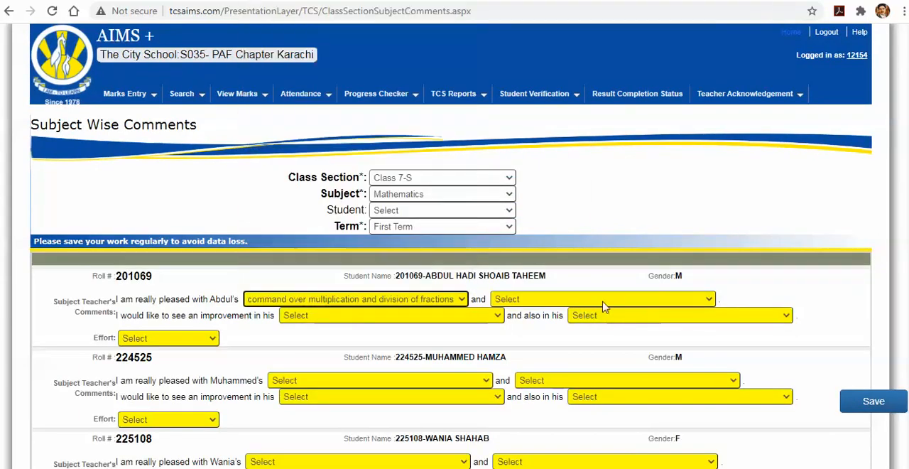
pyautogui.click(604, 299)
pyautogui.click(588, 132)
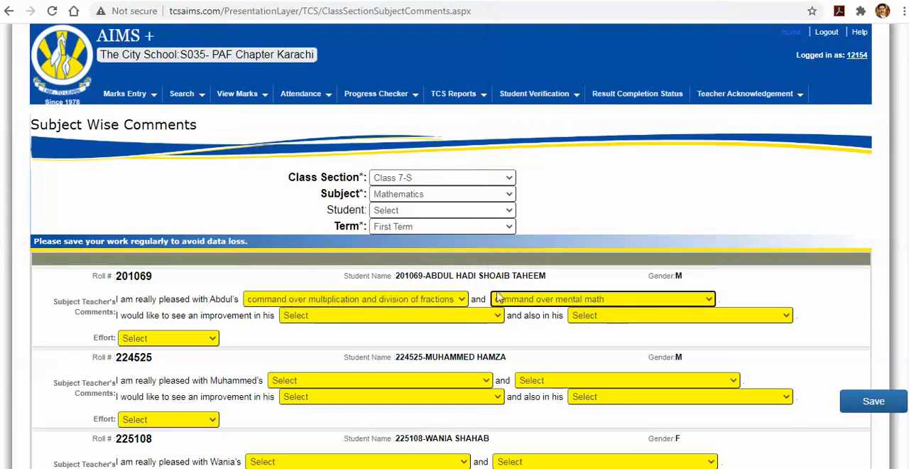
pyautogui.click(458, 315)
pyautogui.scroll(-1, 396, 308)
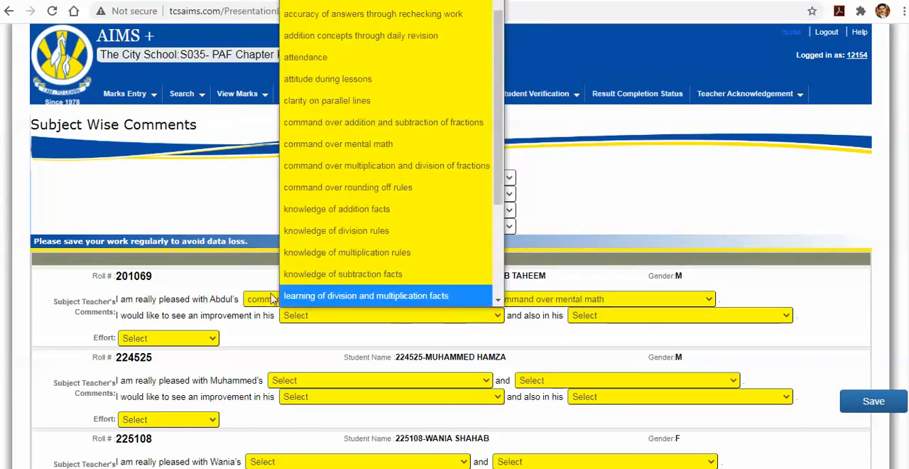
pyautogui.doubleClick(146, 299)
pyautogui.moveTo(165, 304); pyautogui.dragTo(227, 302)
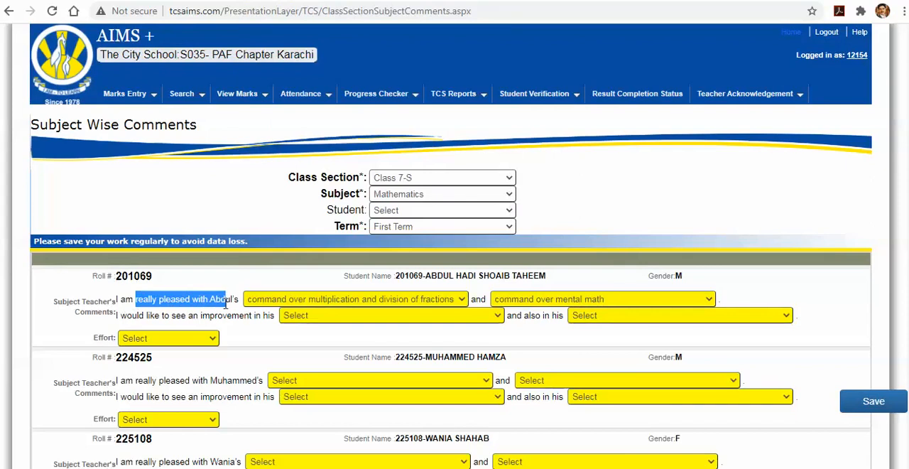
pyautogui.click(294, 305)
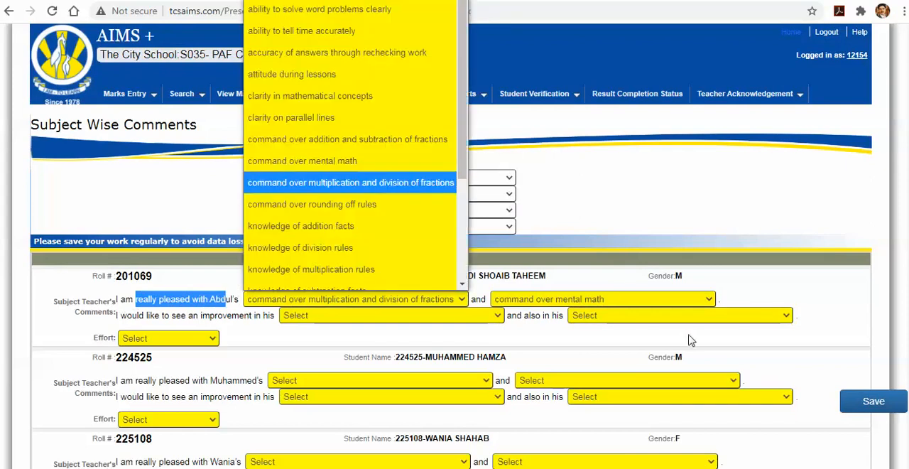
pyautogui.click(350, 318)
# Set the first student's improvement comments to "clarity on parallel lines" and "knowledge of addition facts", and the effort to "Good: 2"
pyautogui.click(351, 319)
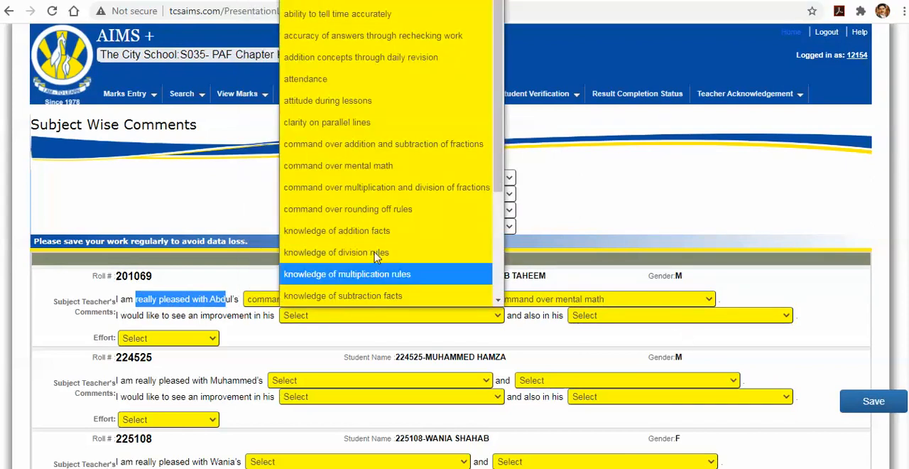
pyautogui.click(387, 125)
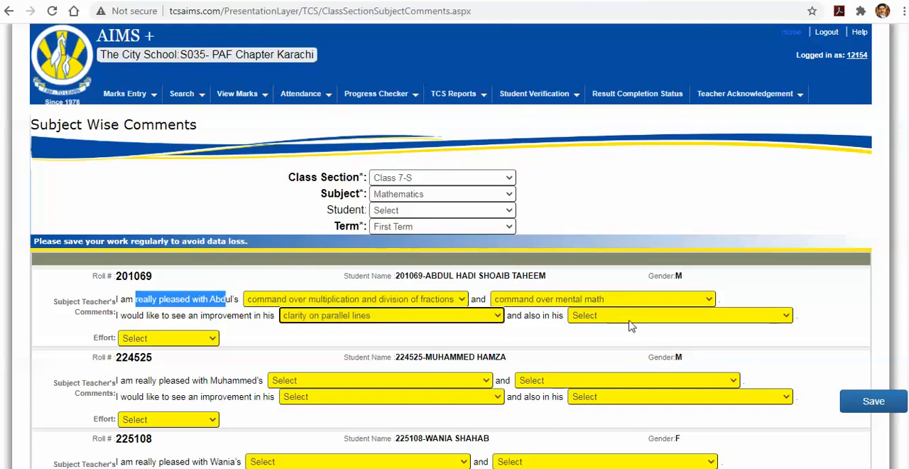
pyautogui.click(629, 321)
pyautogui.click(631, 234)
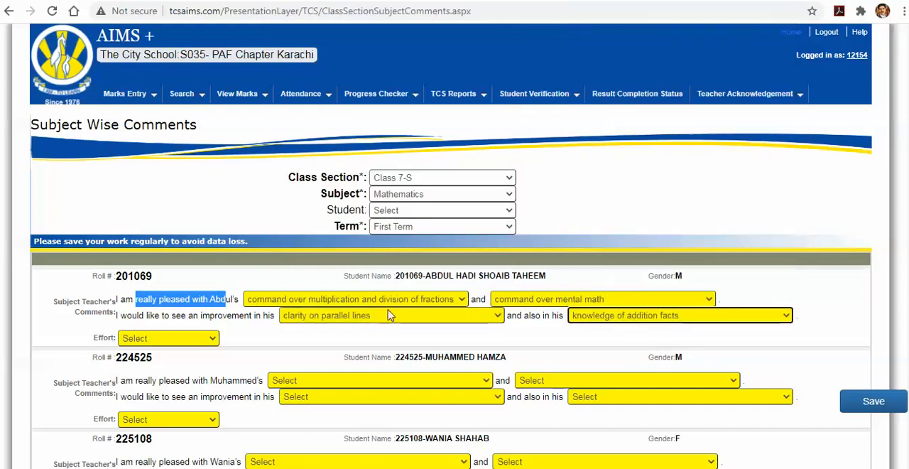
pyautogui.click(805, 283)
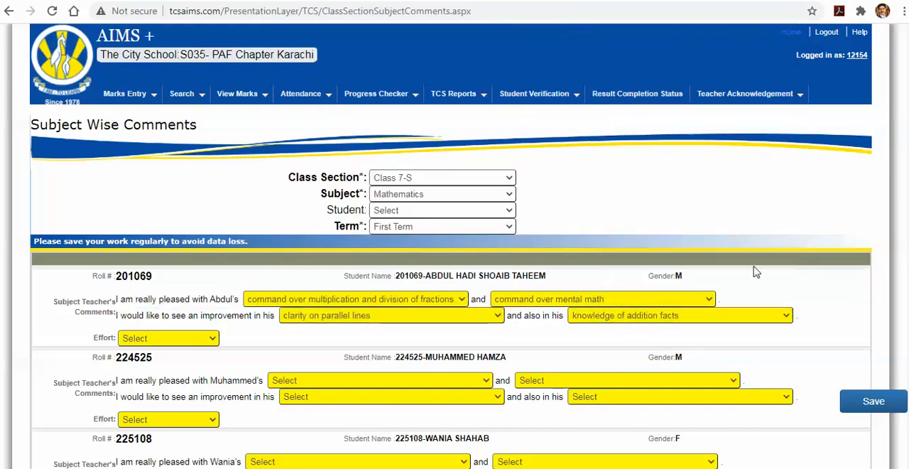
pyautogui.click(164, 340)
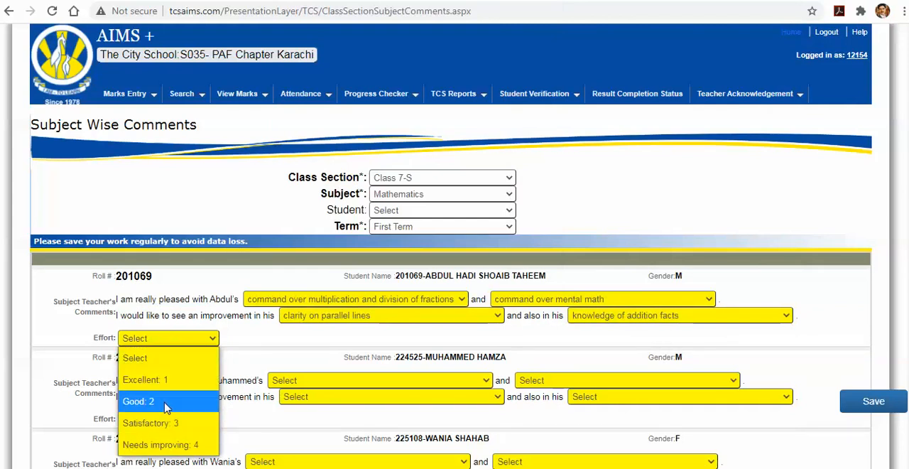
pyautogui.click(163, 403)
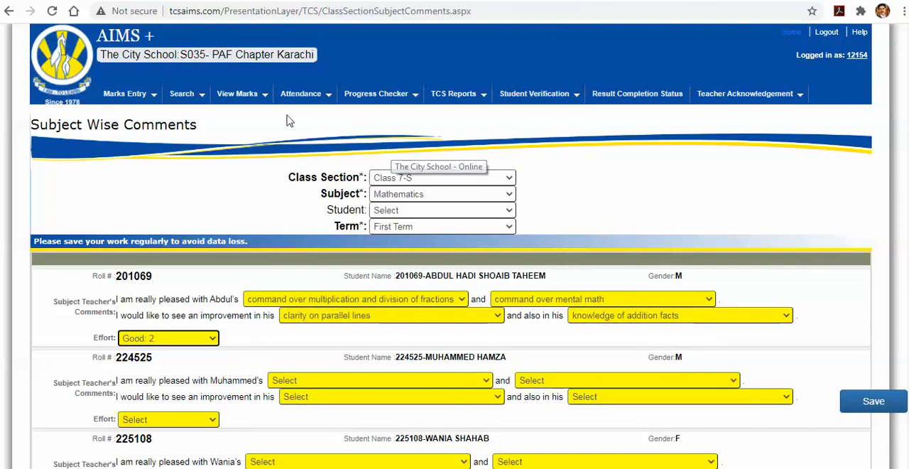
# Open the term attended days entry and load Class 7-C for the First Term
pyautogui.moveTo(201, 99)
pyautogui.moveTo(127, 100)
pyautogui.moveTo(156, 119)
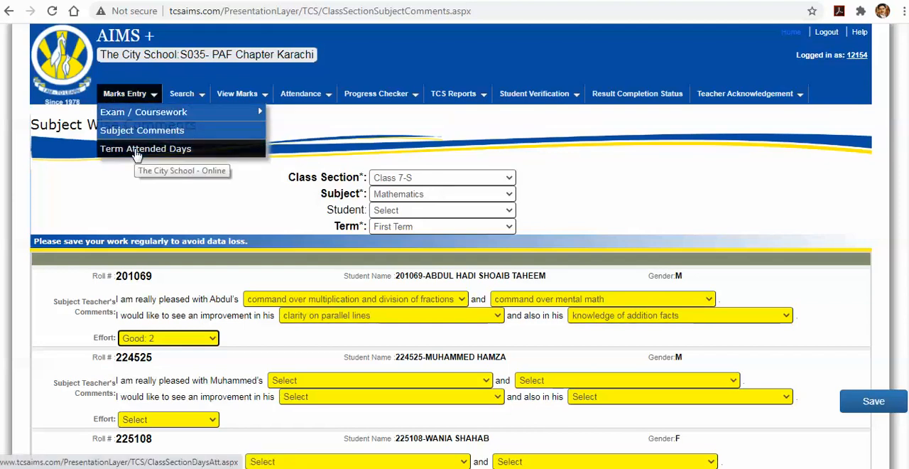
pyautogui.click(136, 152)
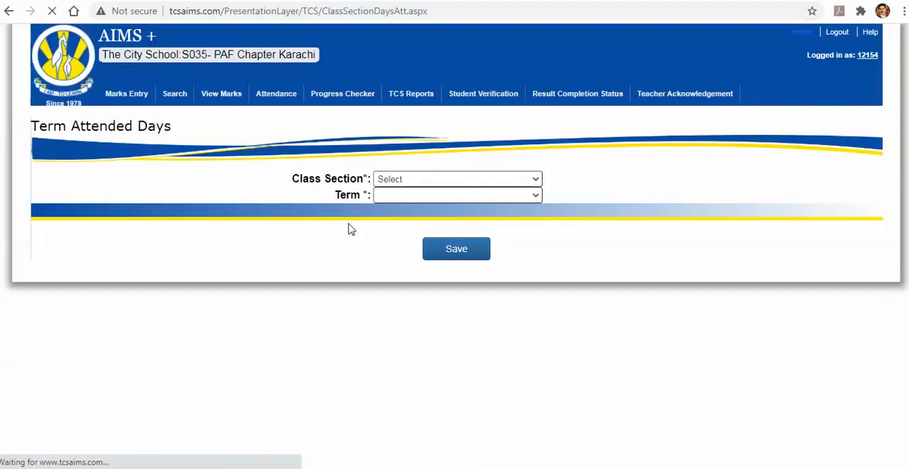
pyautogui.click(459, 181)
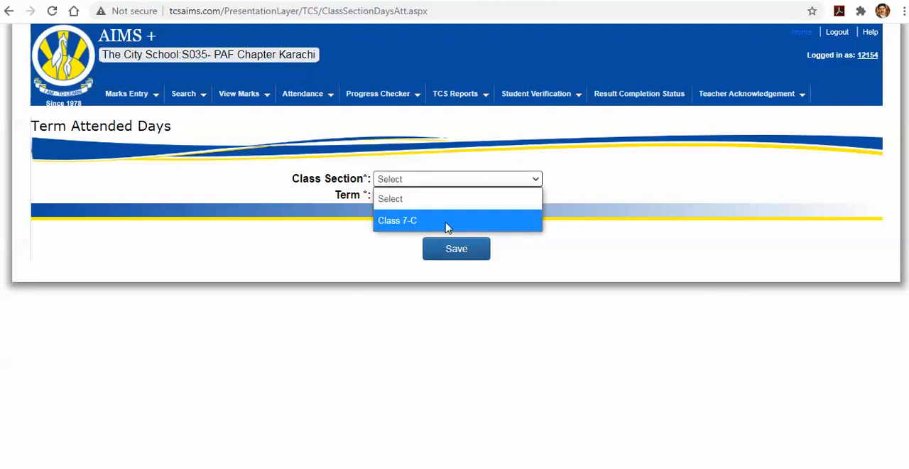
pyautogui.click(447, 222)
pyautogui.click(443, 198)
pyautogui.click(441, 236)
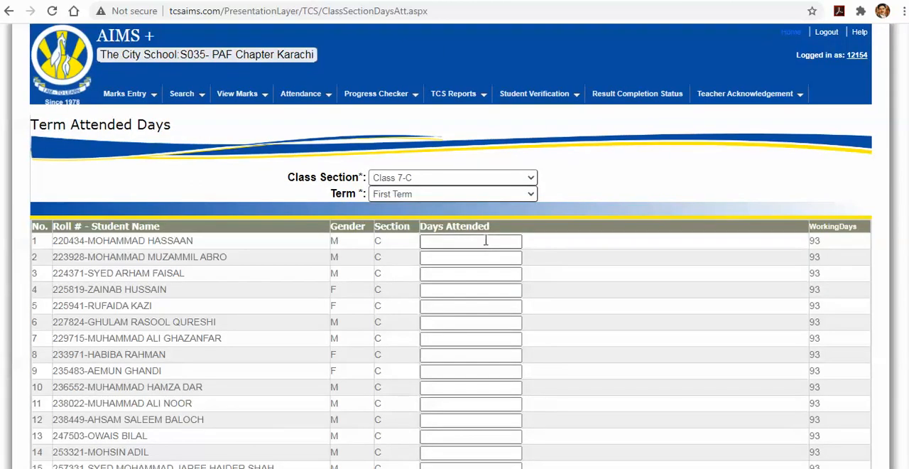
# Enter the days attended for the first three Class 7-C students as 80, 60 and 40
pyautogui.click(490, 243)
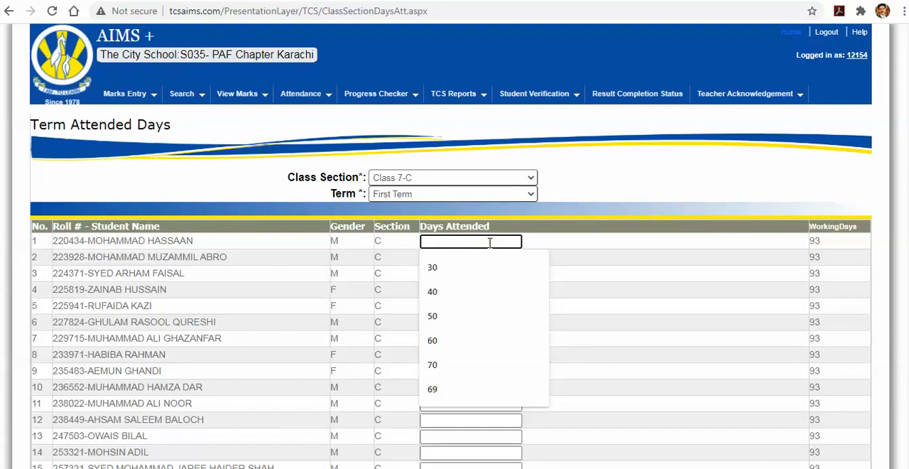
pyautogui.write('80')
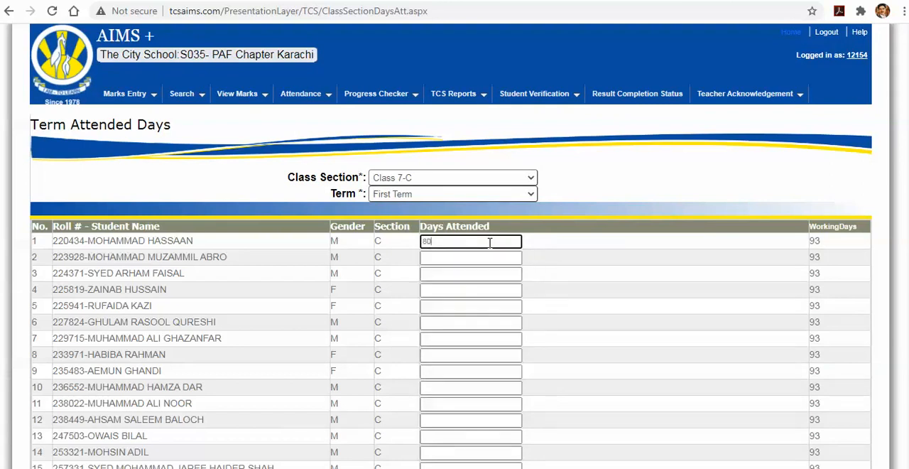
pyautogui.doubleClick(814, 240)
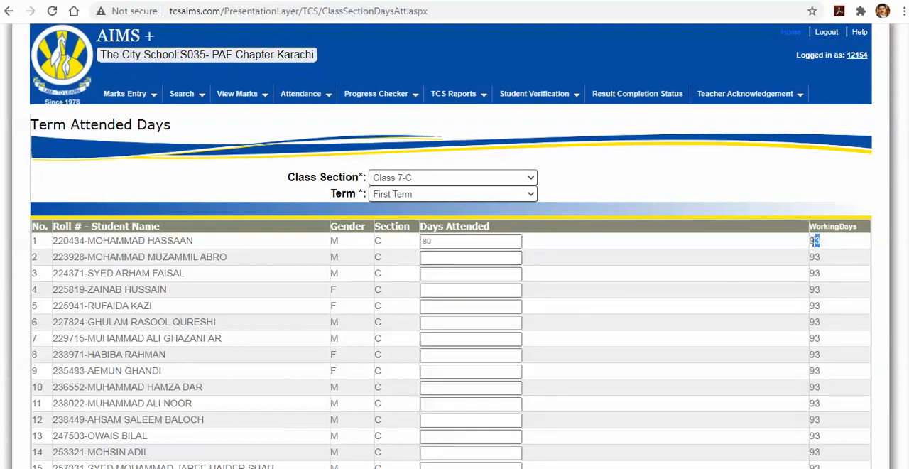
pyautogui.click(448, 260)
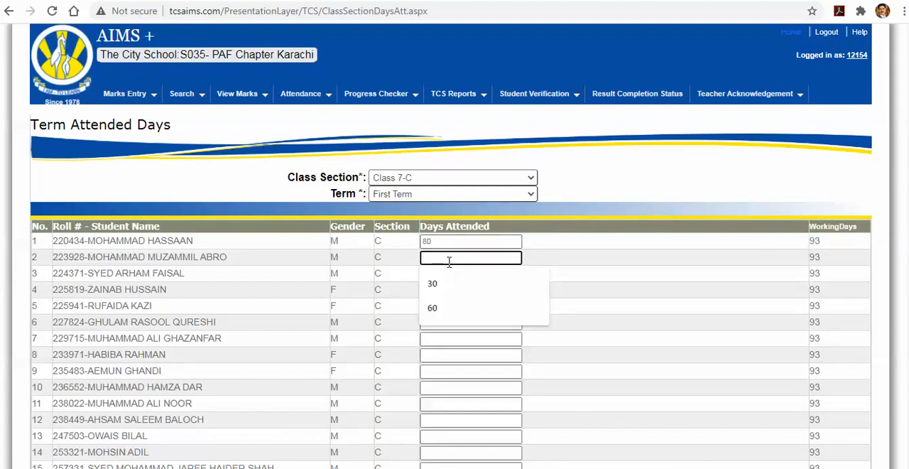
pyautogui.write('60')
pyautogui.press('Tab')
pyautogui.write('40')
pyautogui.press('Tab')
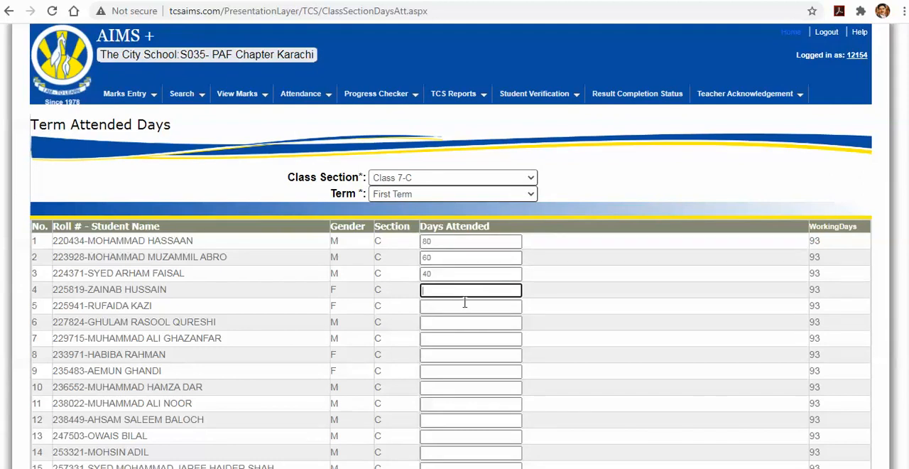
pyautogui.scroll(-4, 462, 304)
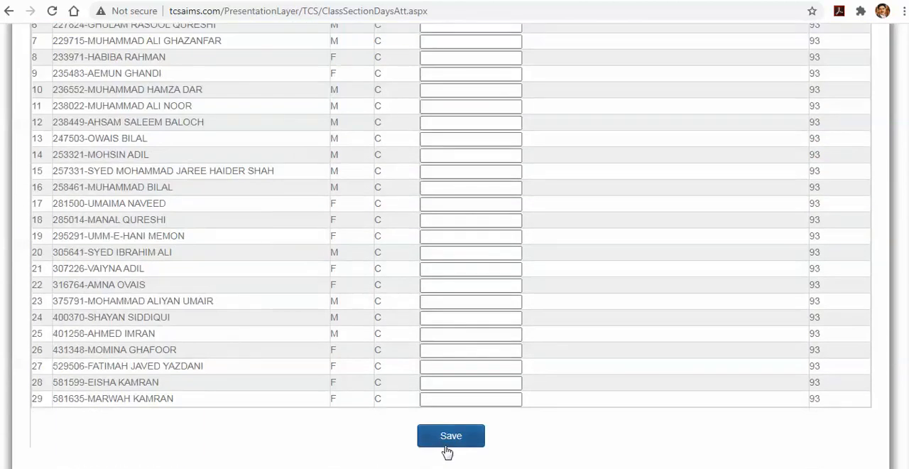
pyautogui.scroll(4, 447, 448)
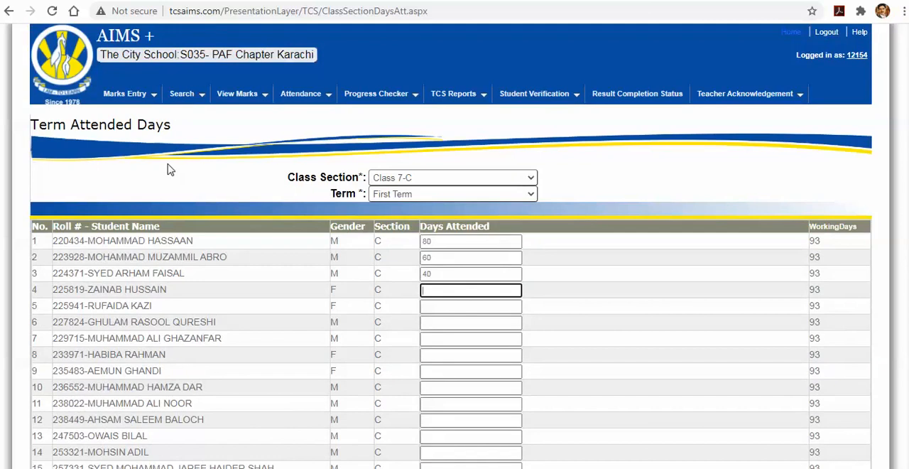
# Log out and sign in to the school's account with its user ID and saved password
pyautogui.click(831, 34)
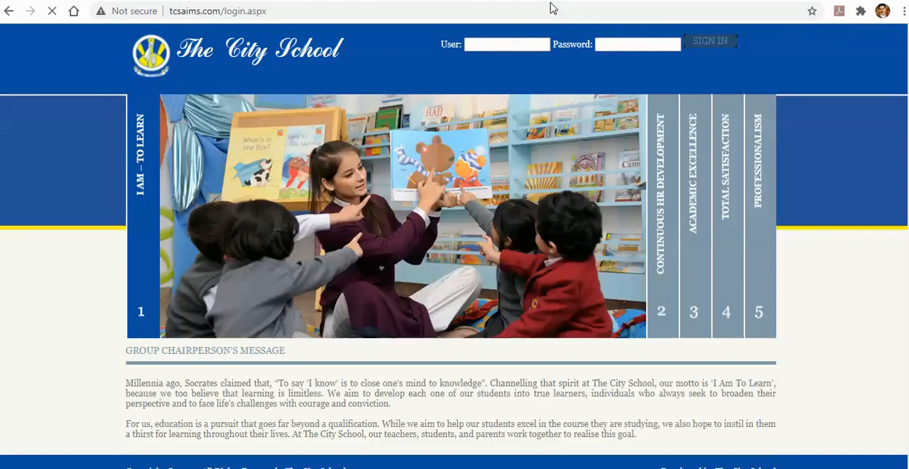
pyautogui.click(488, 46)
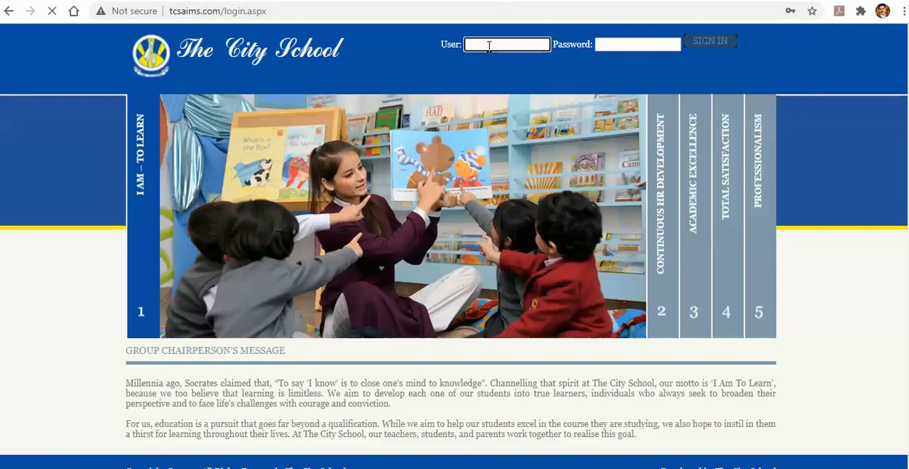
pyautogui.write('201050')
pyautogui.press('Down')
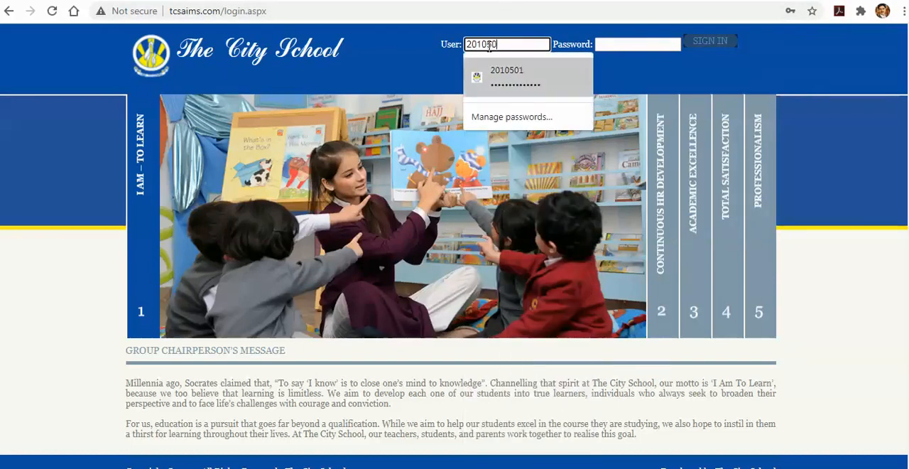
pyautogui.press('Return')
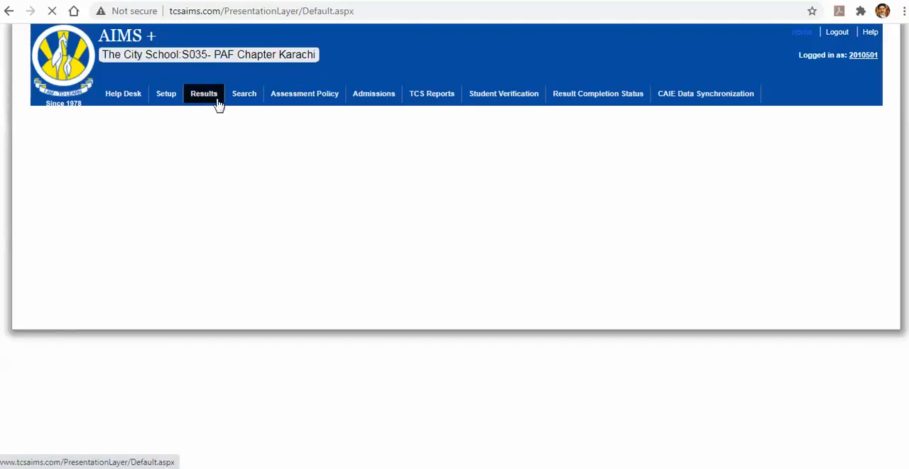
# Open the students' subject comments review and load Class 3-C for the First Term
pyautogui.click(216, 104)
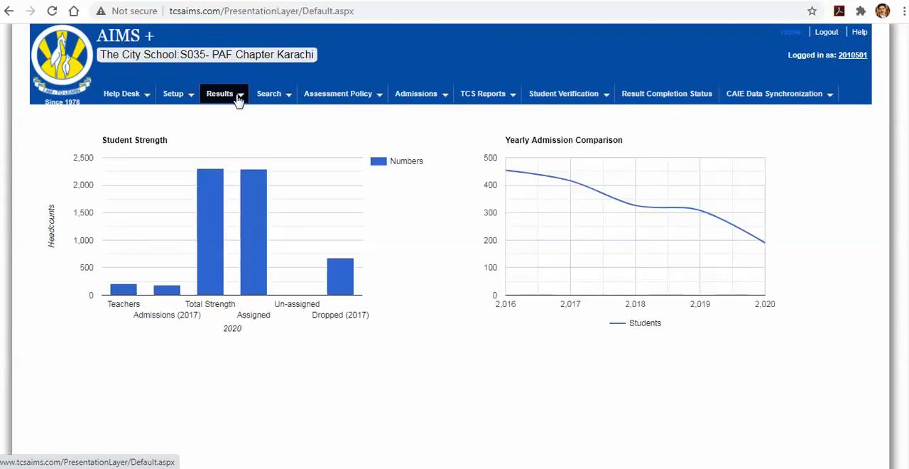
pyautogui.click(241, 100)
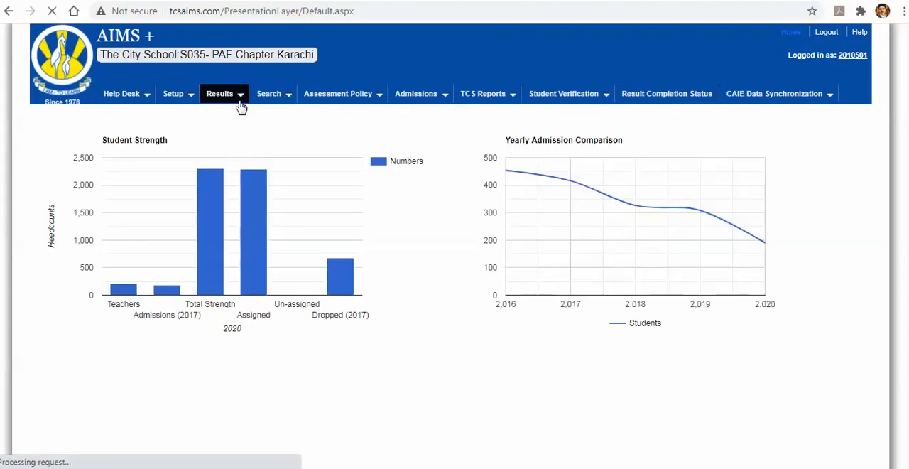
pyautogui.moveTo(244, 99)
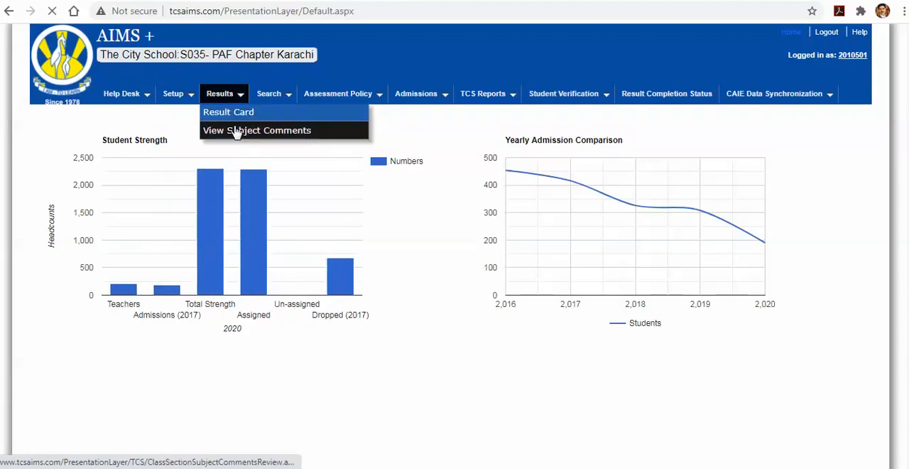
pyautogui.click(236, 132)
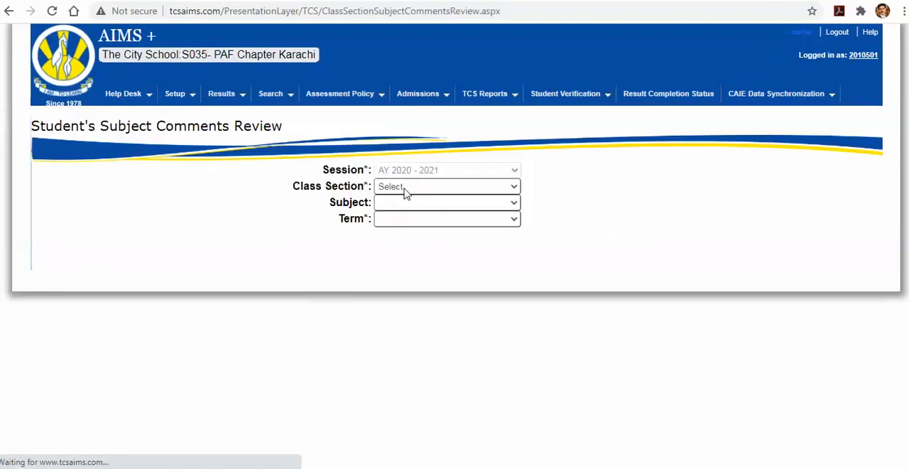
pyautogui.click(404, 189)
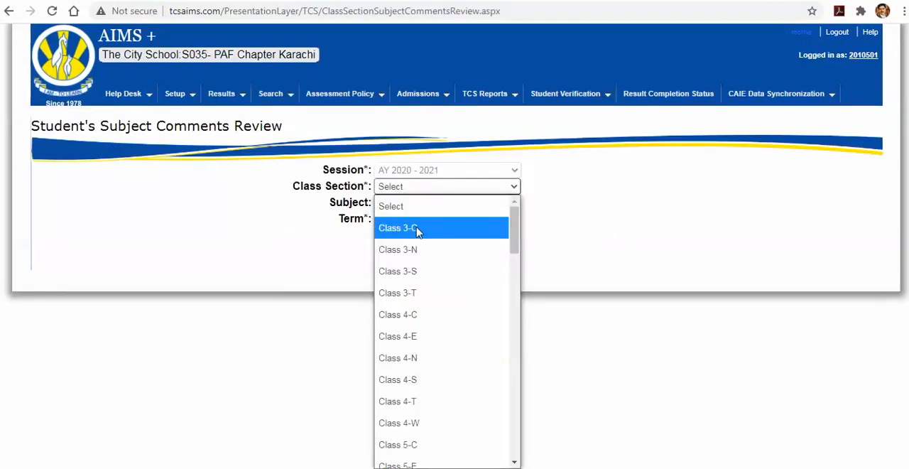
pyautogui.click(417, 228)
pyautogui.click(410, 205)
pyautogui.click(410, 205)
pyautogui.click(411, 224)
pyautogui.click(421, 258)
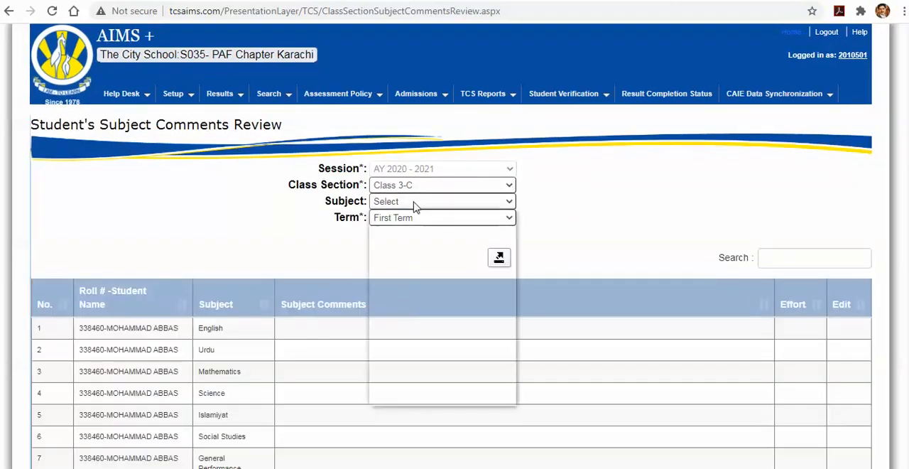
# Filter the Class 3-C comments review to English for the First Term and examine the comments, effort and edit columns
pyautogui.click(417, 205)
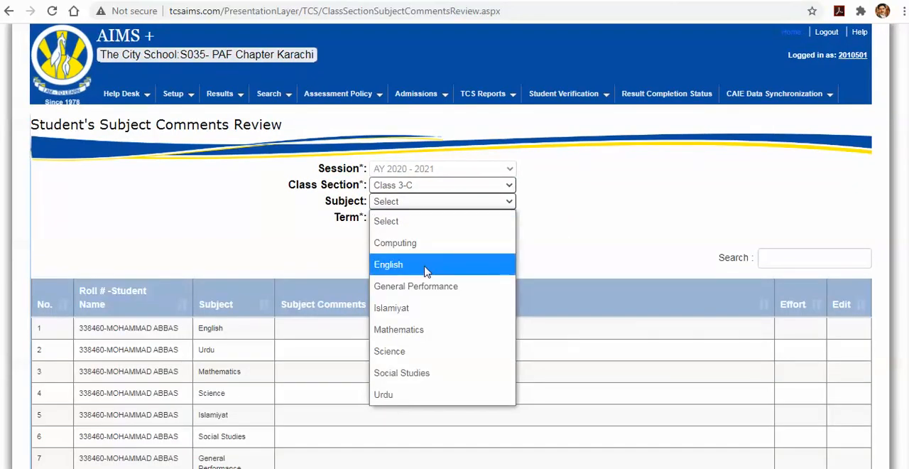
pyautogui.click(263, 355)
pyautogui.moveTo(258, 355); pyautogui.dragTo(249, 422)
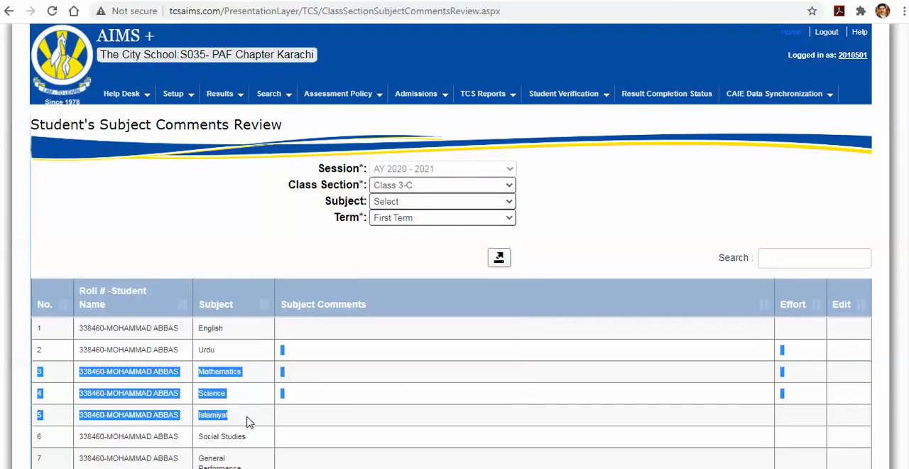
pyautogui.click(248, 422)
pyautogui.click(429, 204)
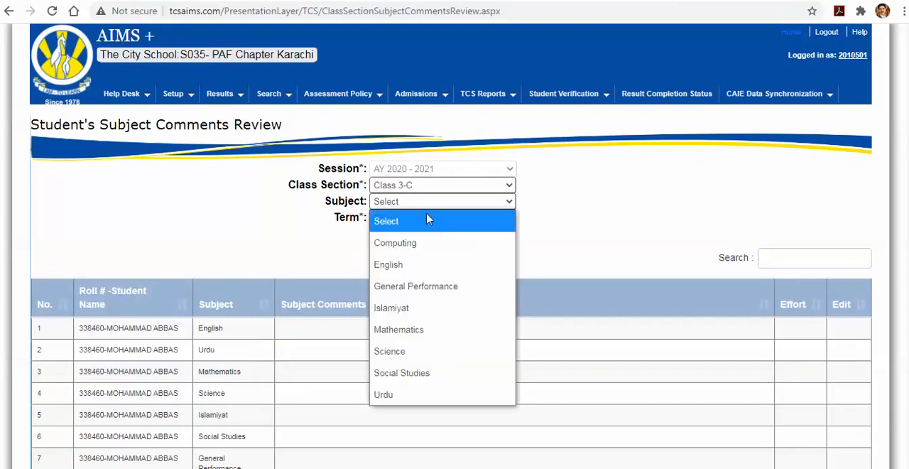
pyautogui.click(418, 264)
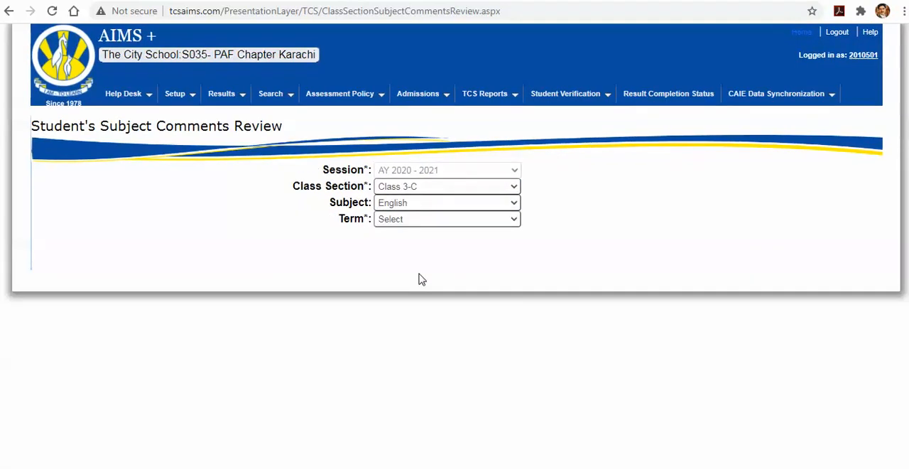
pyautogui.click(423, 220)
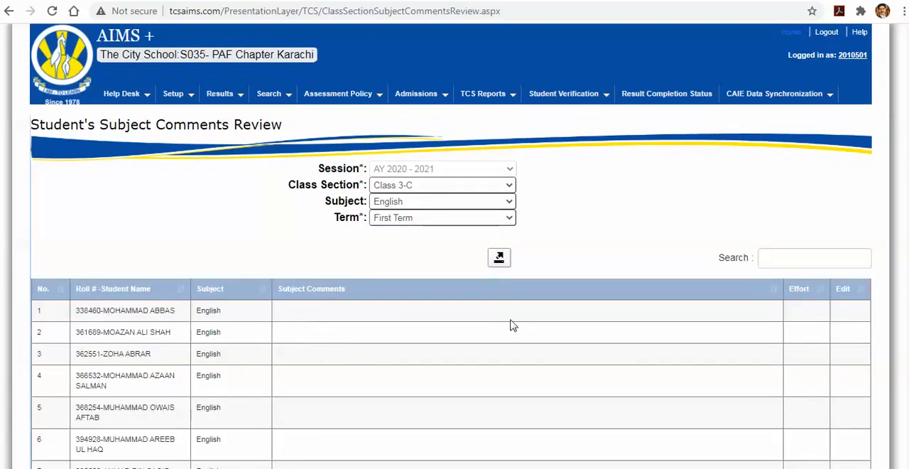
pyautogui.moveTo(495, 316); pyautogui.dragTo(381, 293)
pyautogui.moveTo(302, 285); pyautogui.dragTo(334, 316)
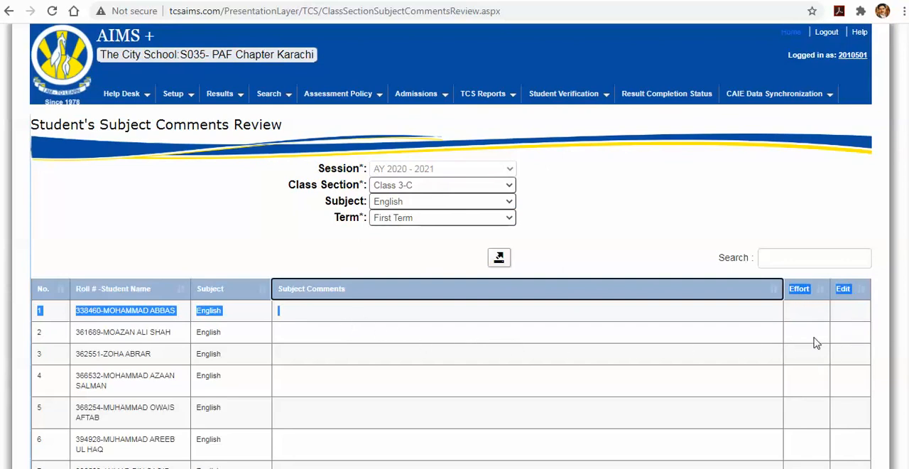
pyautogui.click(853, 316)
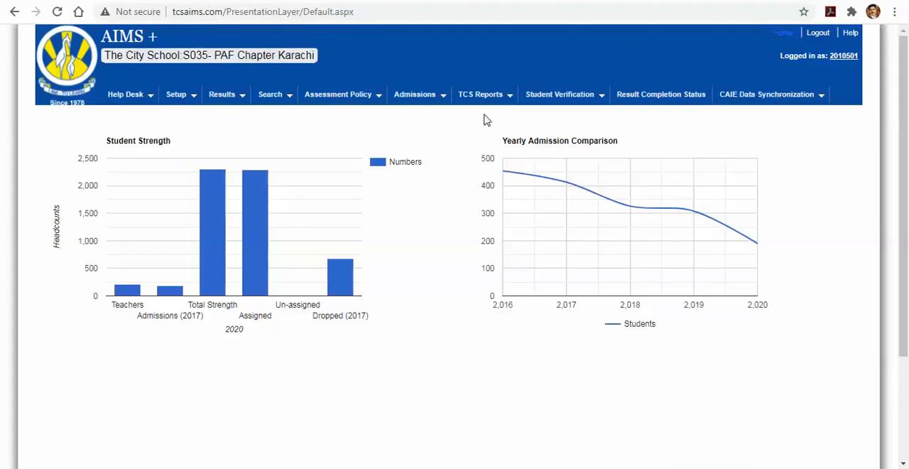
# Open the Result Completion Status report and set the session to AY 2020 - 2021 and the class to Class 7
pyautogui.moveTo(482, 96)
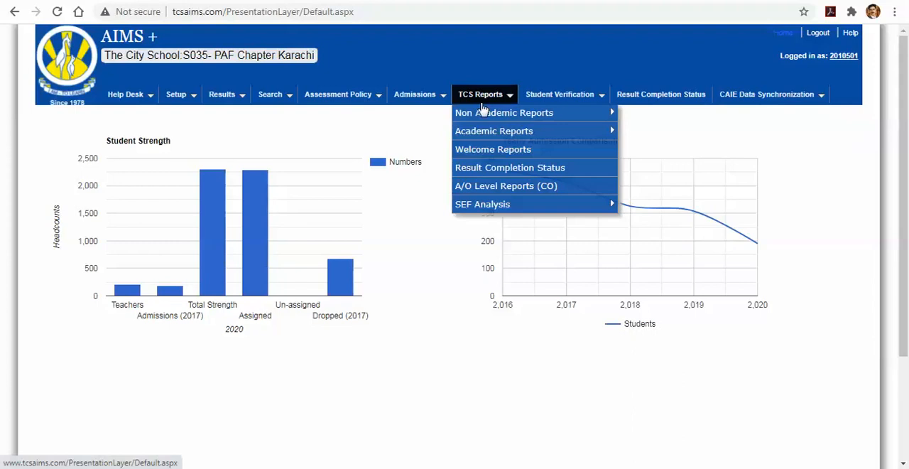
pyautogui.click(583, 171)
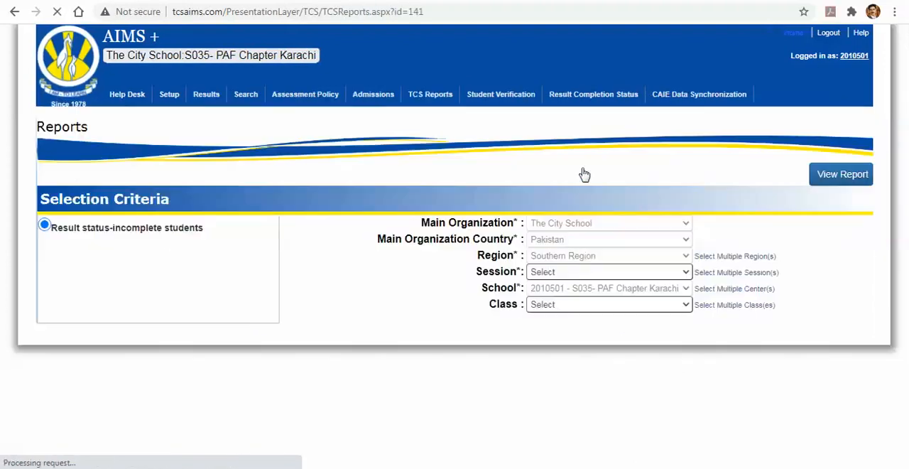
pyautogui.click(568, 277)
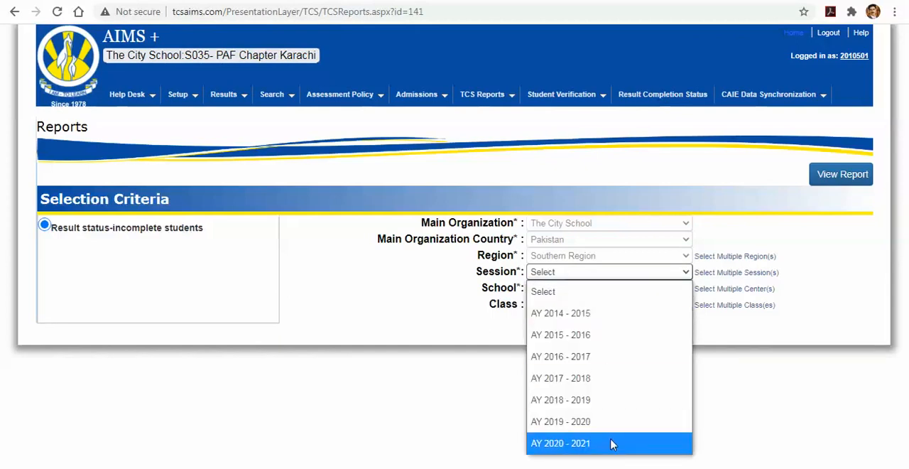
pyautogui.click(611, 442)
pyautogui.click(578, 306)
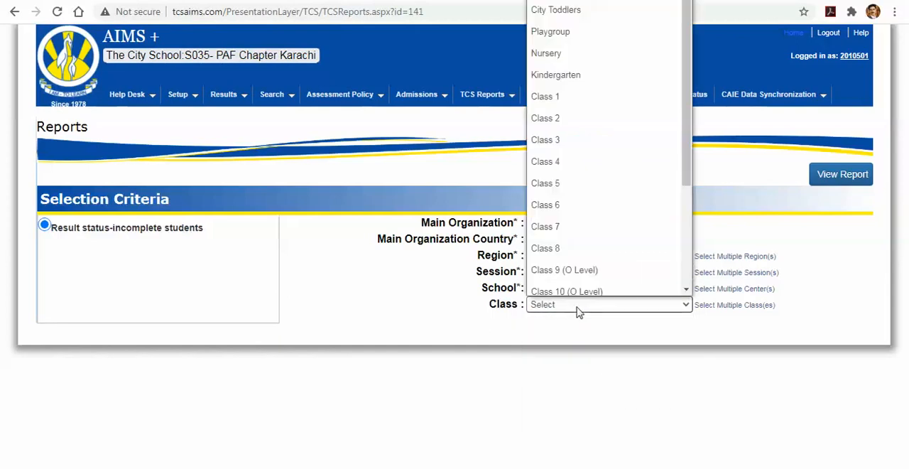
pyautogui.click(594, 219)
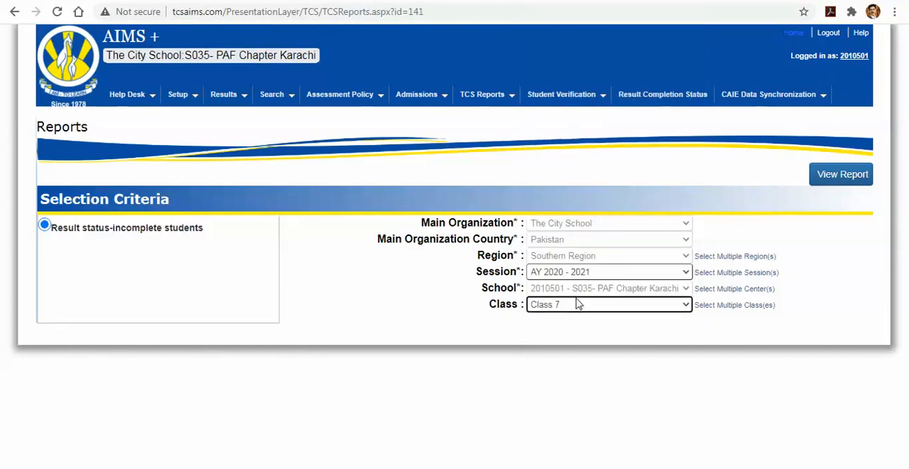
# Generate the incomplete students report and examine the first student's CA marks and comments and effort completion
pyautogui.click(204, 251)
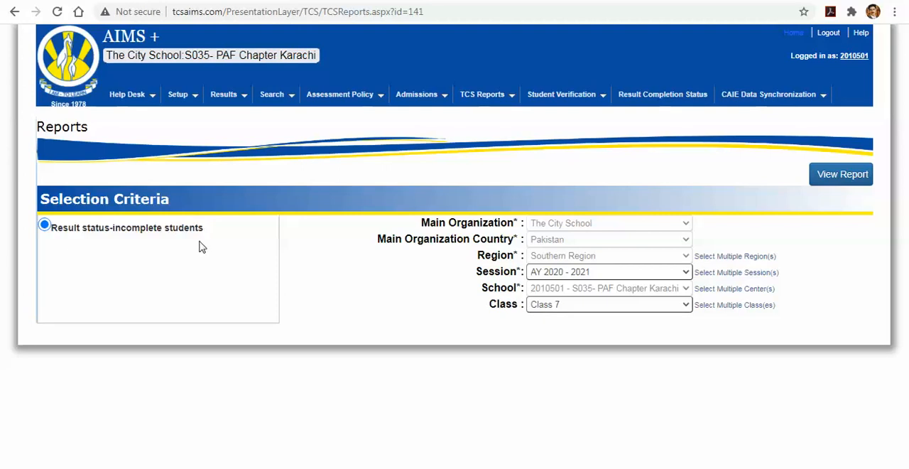
pyautogui.moveTo(209, 233); pyautogui.dragTo(111, 240)
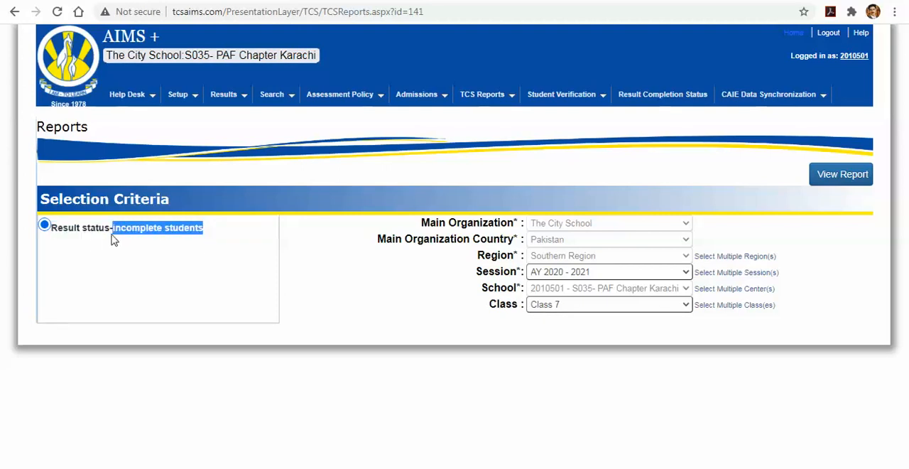
pyautogui.click(401, 295)
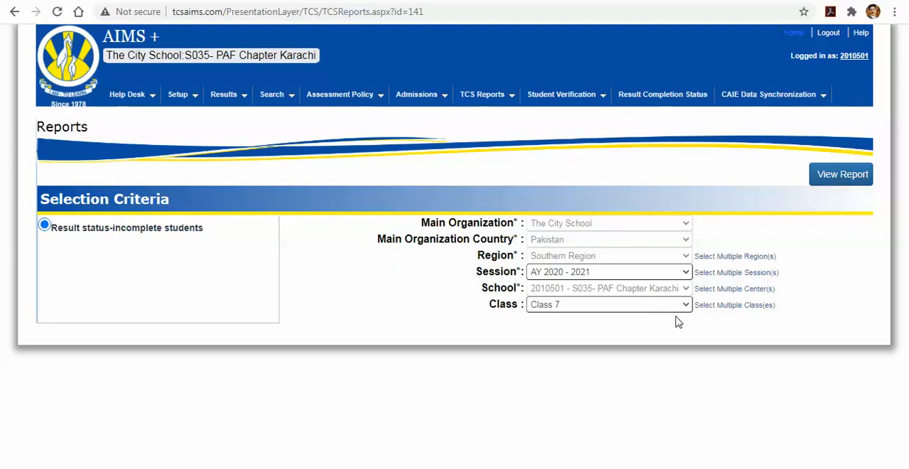
pyautogui.click(841, 183)
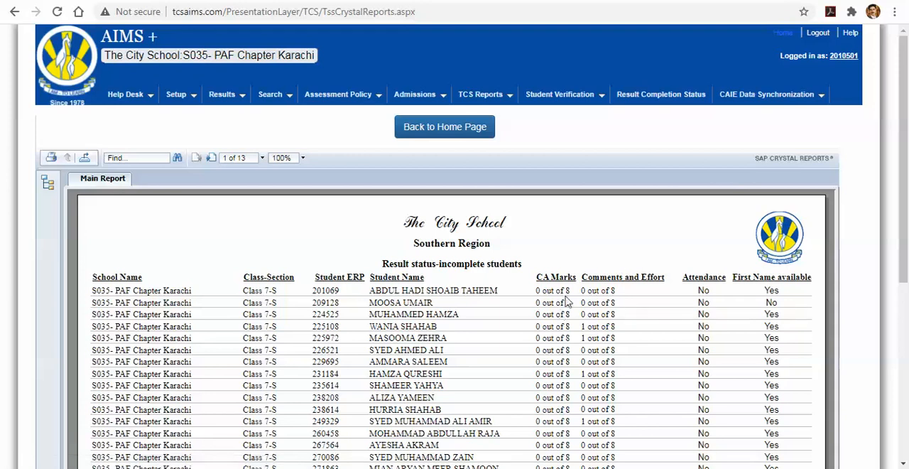
pyautogui.moveTo(573, 291); pyautogui.dragTo(535, 291)
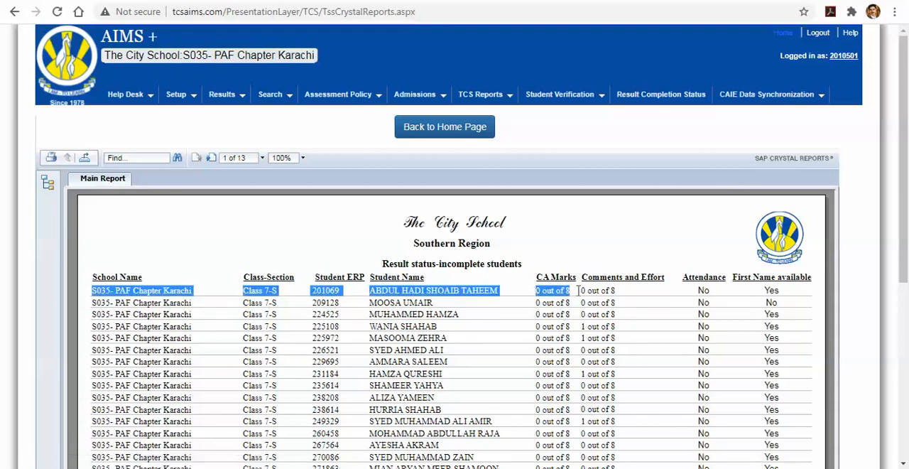
pyautogui.moveTo(623, 297); pyautogui.dragTo(585, 295)
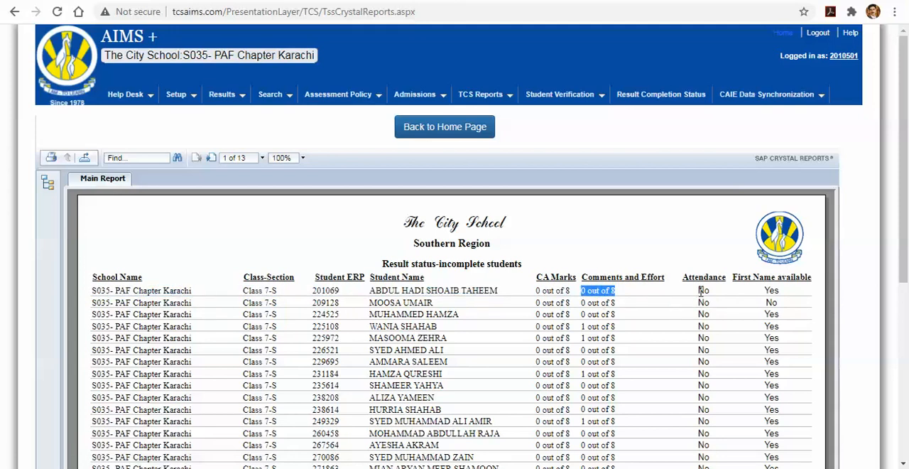
# Examine the Attendance and First Name available columns for the first students, including the second student's full completion row
pyautogui.moveTo(698, 290); pyautogui.dragTo(709, 293)
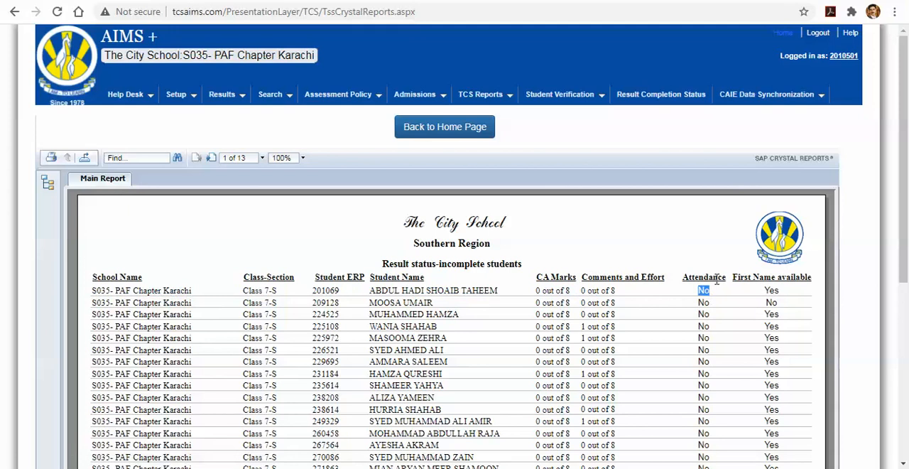
pyautogui.click(766, 288)
pyautogui.moveTo(766, 288); pyautogui.dragTo(796, 404)
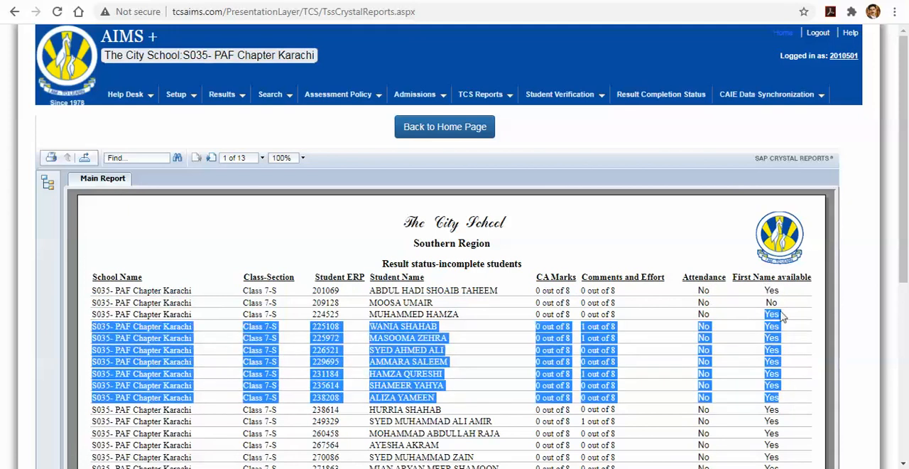
pyautogui.moveTo(779, 304); pyautogui.dragTo(767, 303)
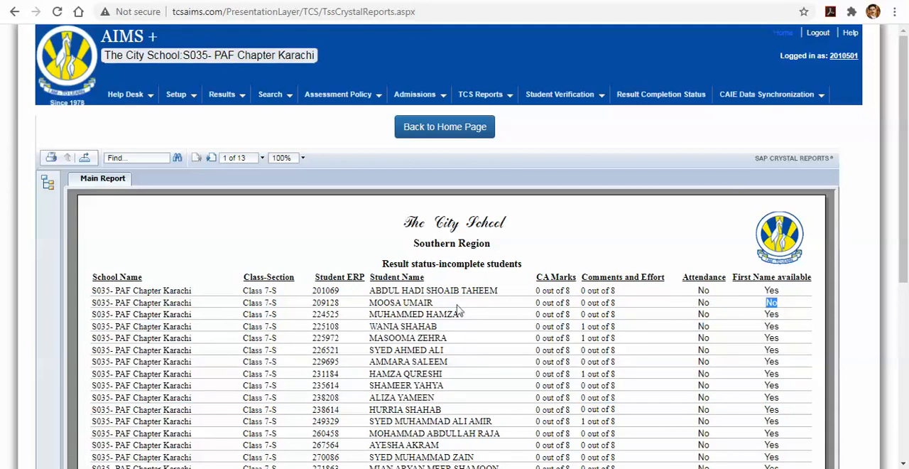
pyautogui.moveTo(533, 302); pyautogui.dragTo(777, 302)
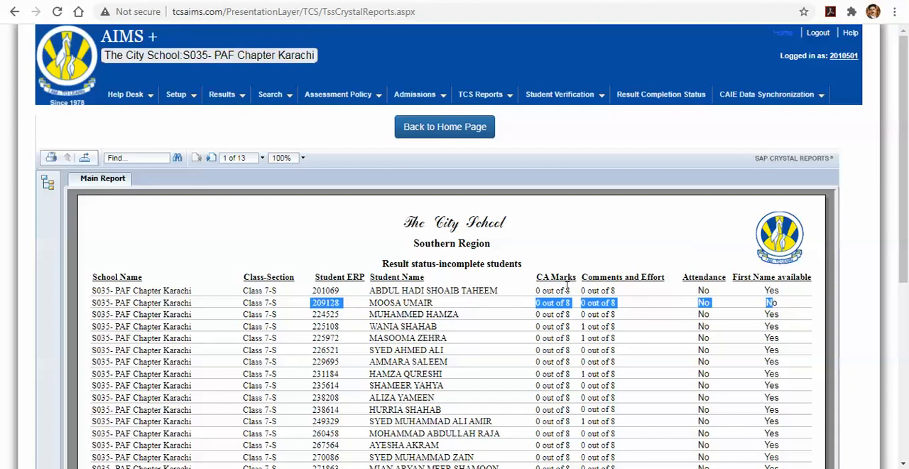
# Review the Comments and Effort column for the fourth student and the remaining Class 7 students on the report's first page
pyautogui.scroll(-1, 561, 284)
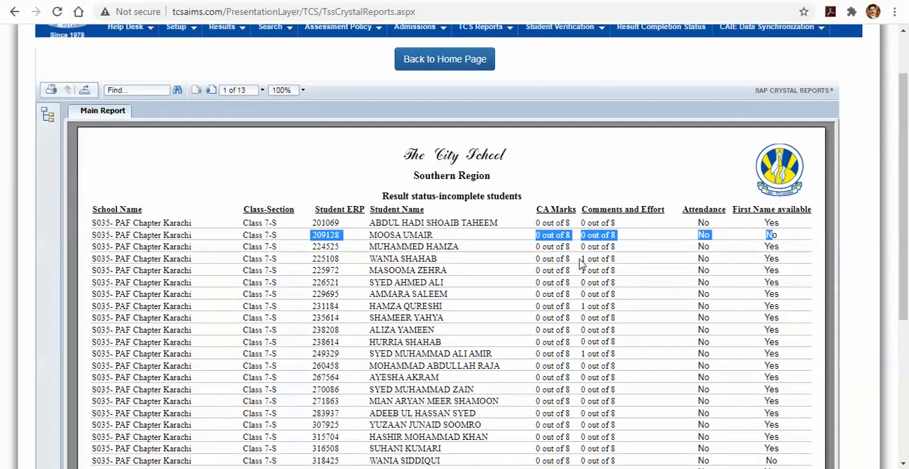
pyautogui.moveTo(582, 262); pyautogui.dragTo(602, 261)
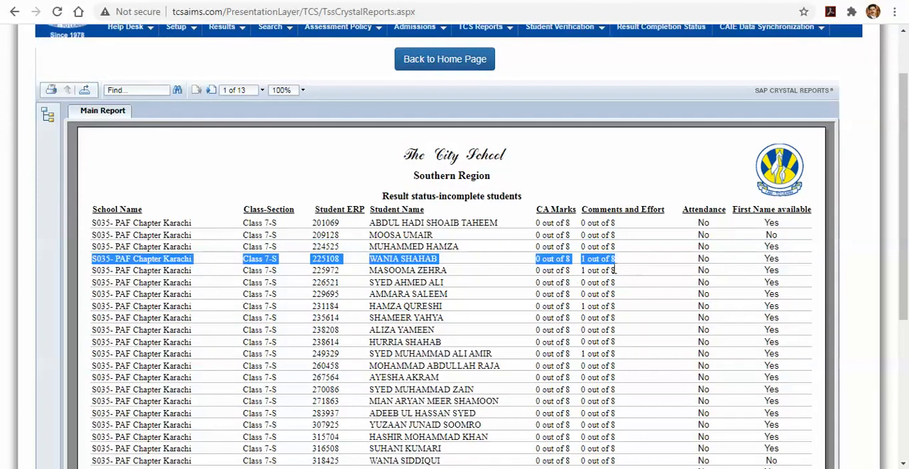
pyautogui.scroll(-4, 614, 270)
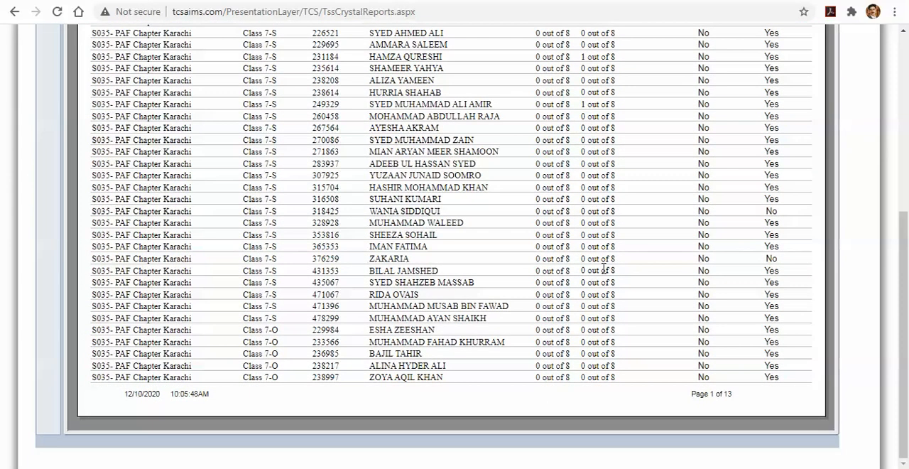
pyautogui.scroll(3, 603, 268)
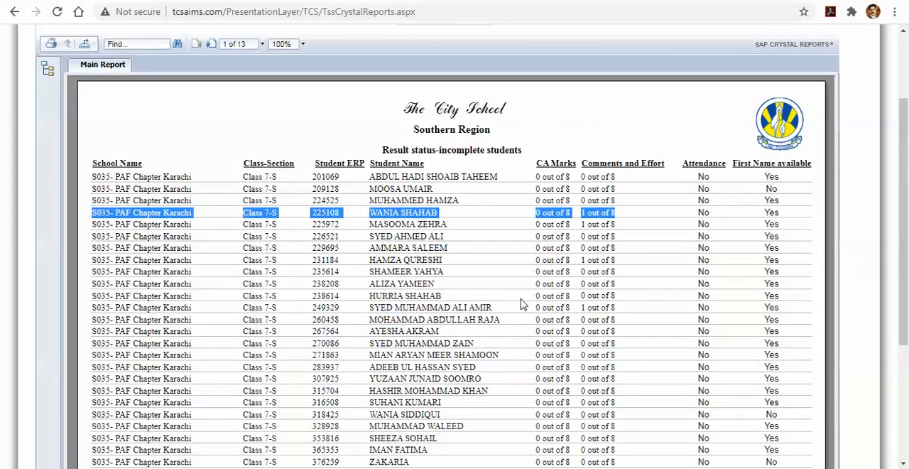
pyautogui.scroll(1, 536, 313)
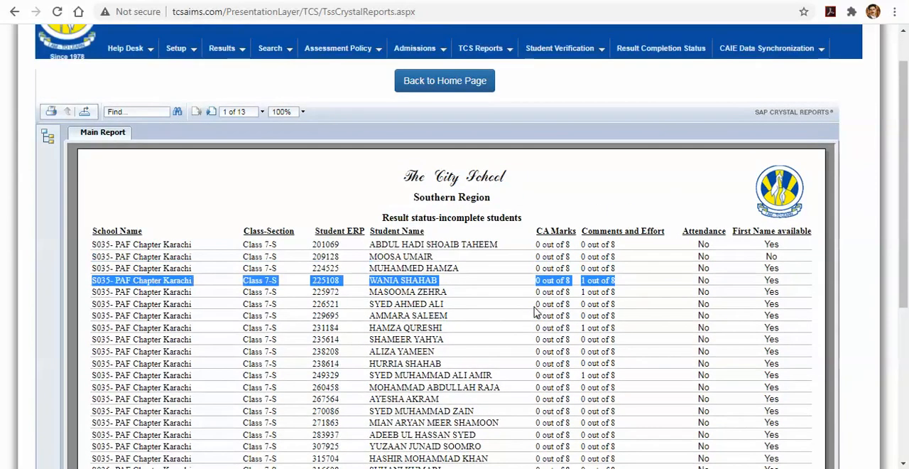